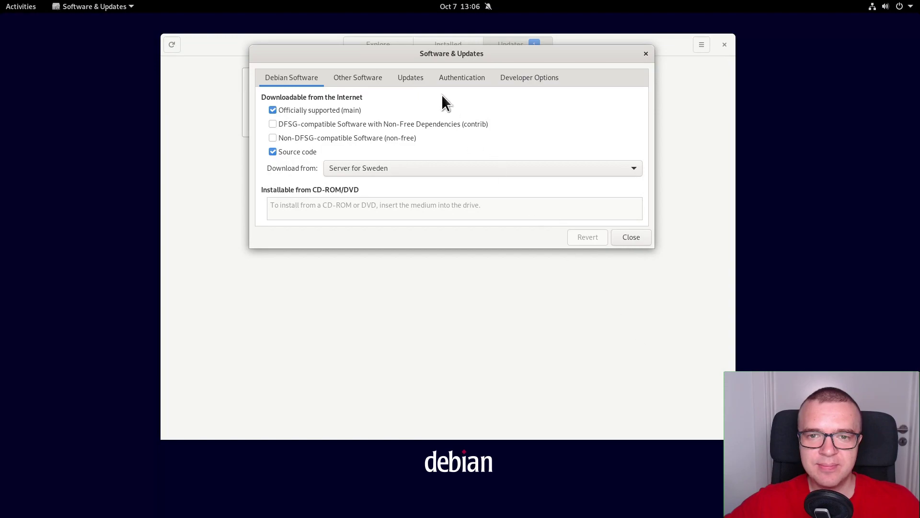
Step: On the Other Software tab, untick the installation-disc cdrom source and authenticate with the account password
left_click(363, 79)
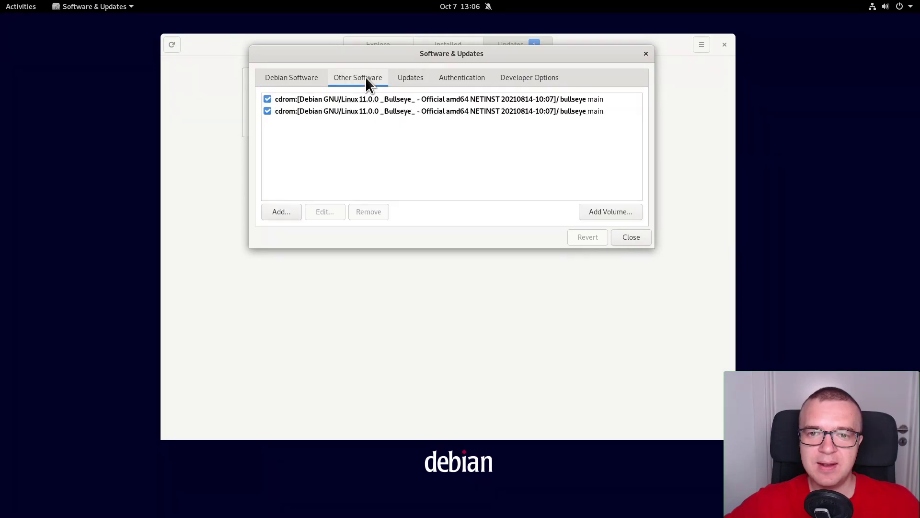
left_click(267, 99)
type("****")
key("Return")
Step: Close Software & Updates, reload the software information and refresh the OS update list
left_click(639, 237)
key("Return")
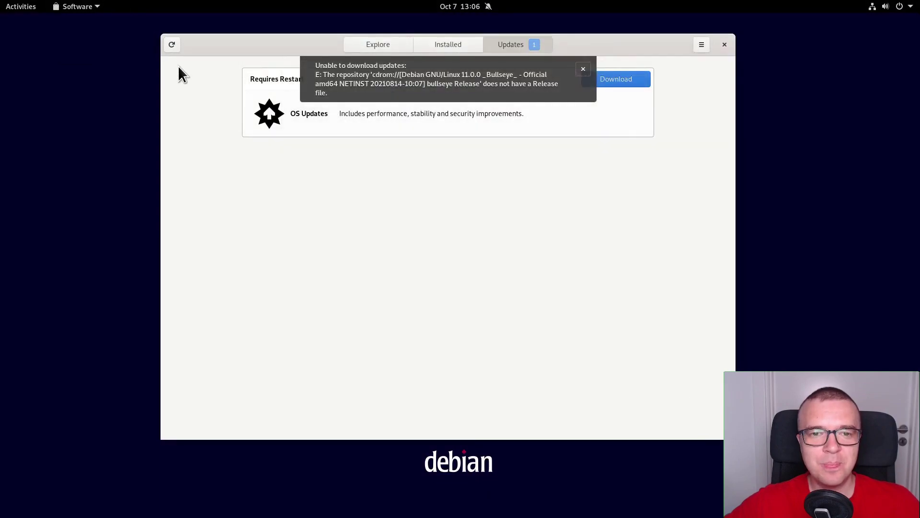
left_click(172, 45)
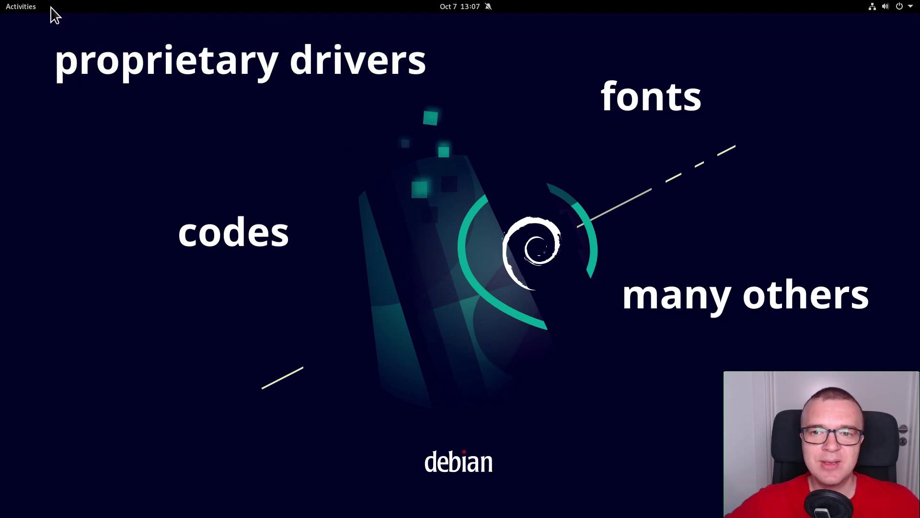
Step: Search Activities for 'soft' and launch Software & Updates
left_click(30, 9)
type("soft")
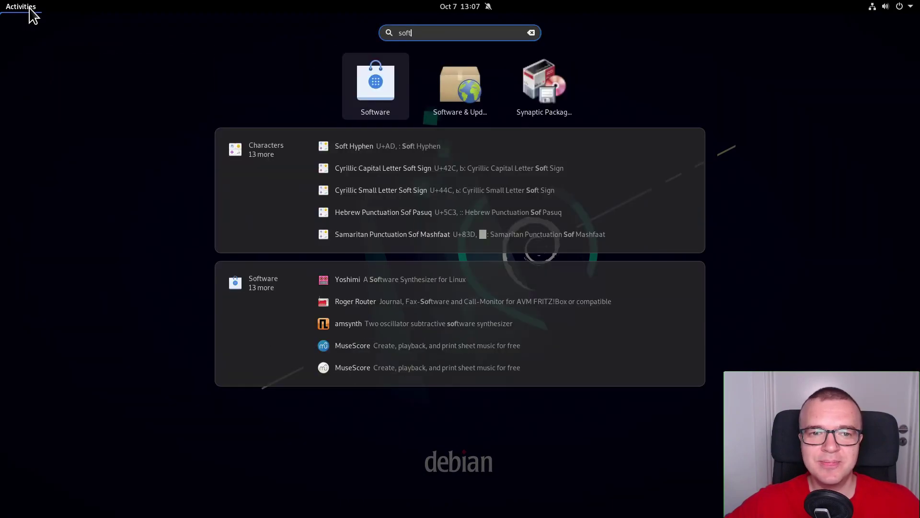
left_click(476, 102)
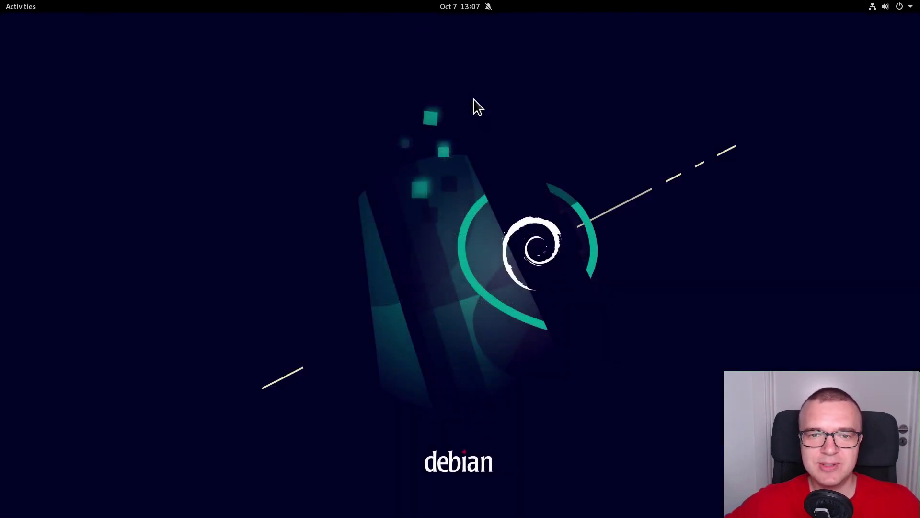
Step: Enable the contrib and non-free repositories, close, and reload the software information
left_click(77, 123)
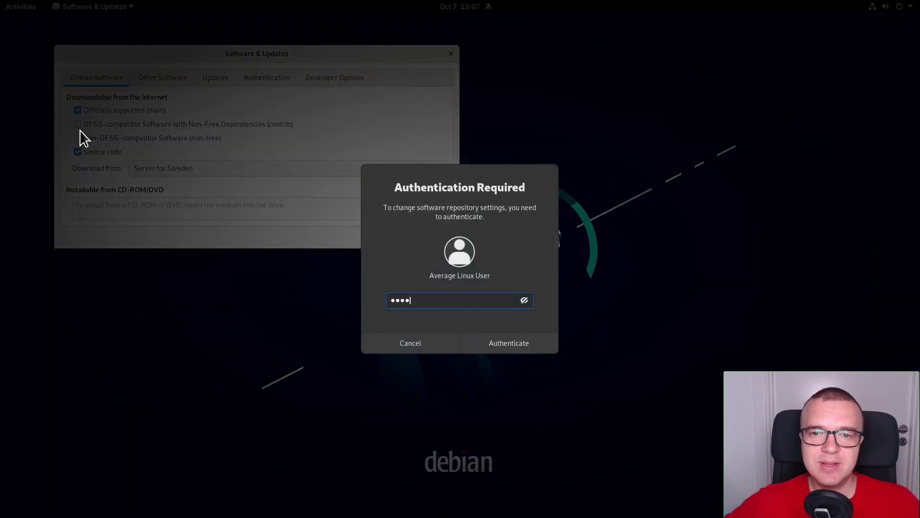
key("Return")
left_click(78, 138)
left_click(436, 237)
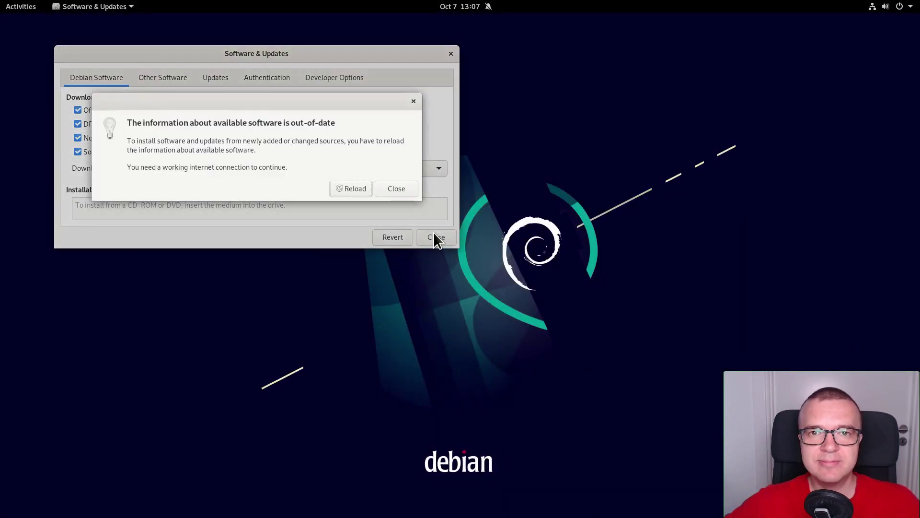
left_click(352, 186)
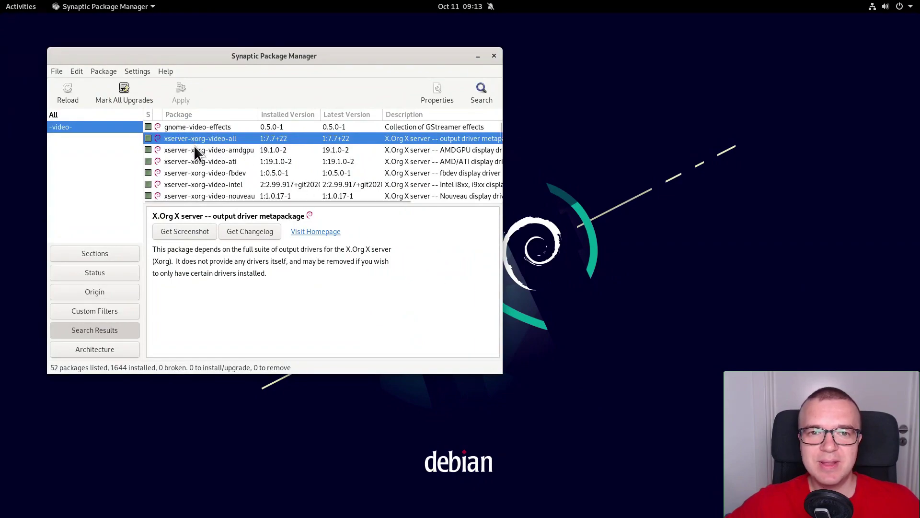
Step: Read the amdgpu, ati, fbdev, intel and nouveau Xorg driver descriptions, then close Synaptic
left_click(197, 150)
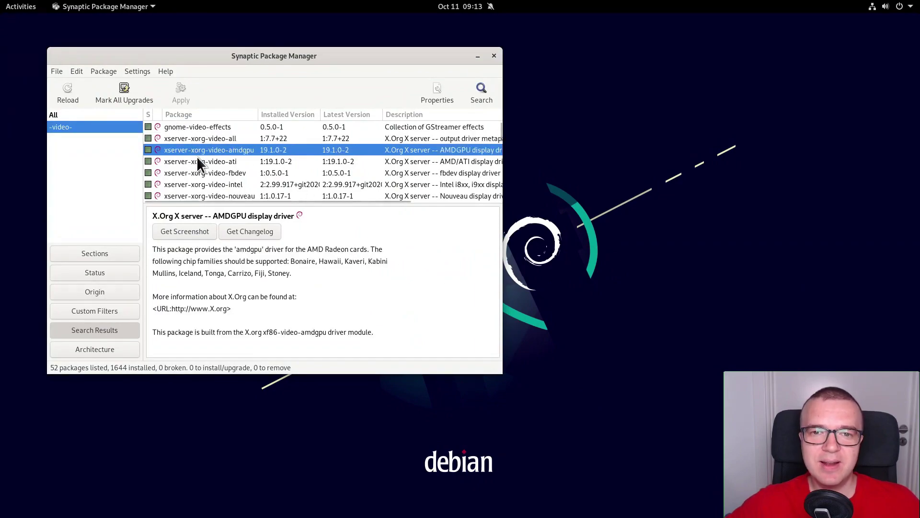
left_click(197, 161)
left_click(197, 172)
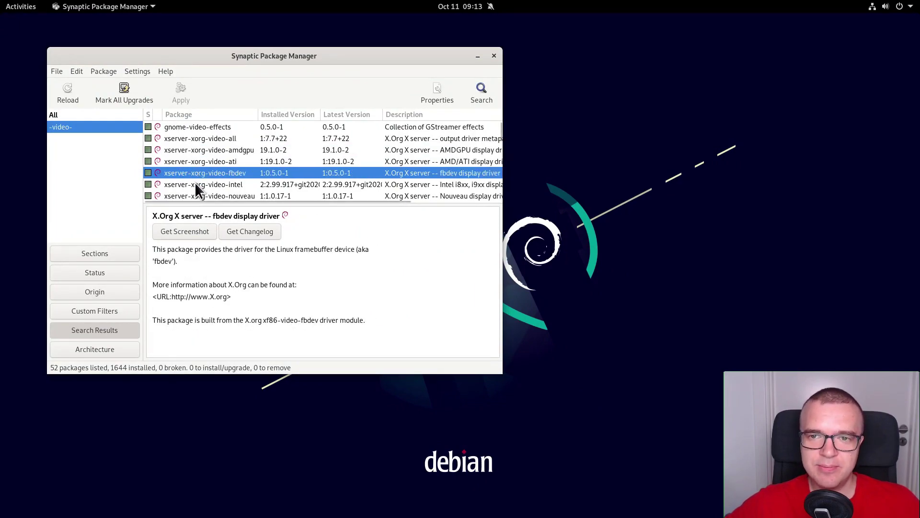
left_click(195, 183)
left_click(195, 192)
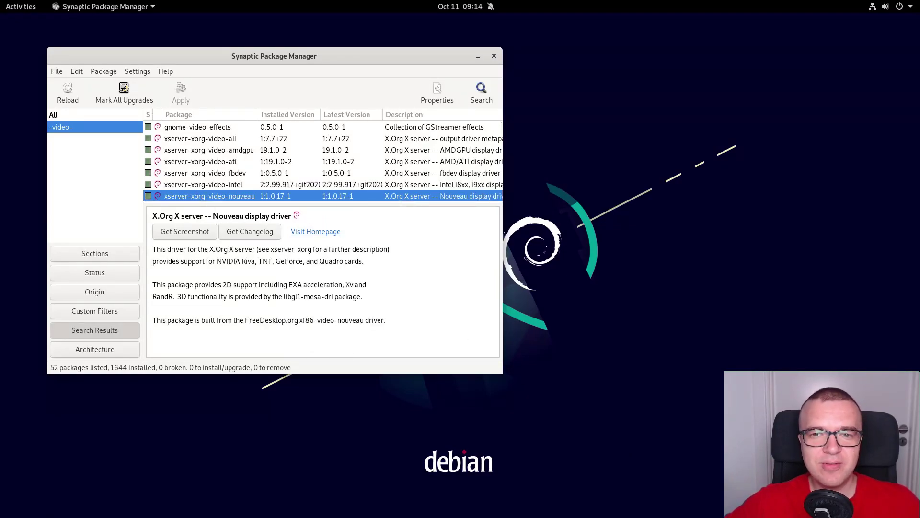
left_click(494, 56)
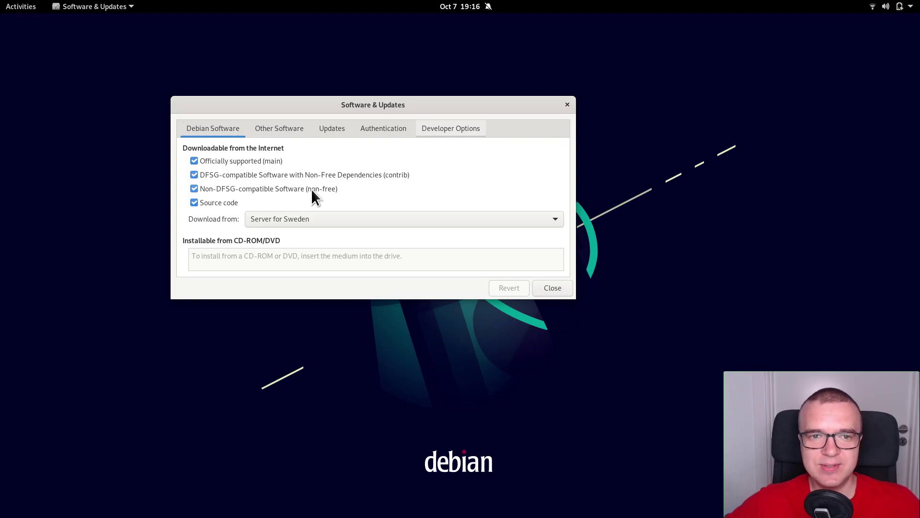
Step: In Terminal, install nvidia-detect and run it to find the GTX 1650's recommended driver
key("alt+Tab")
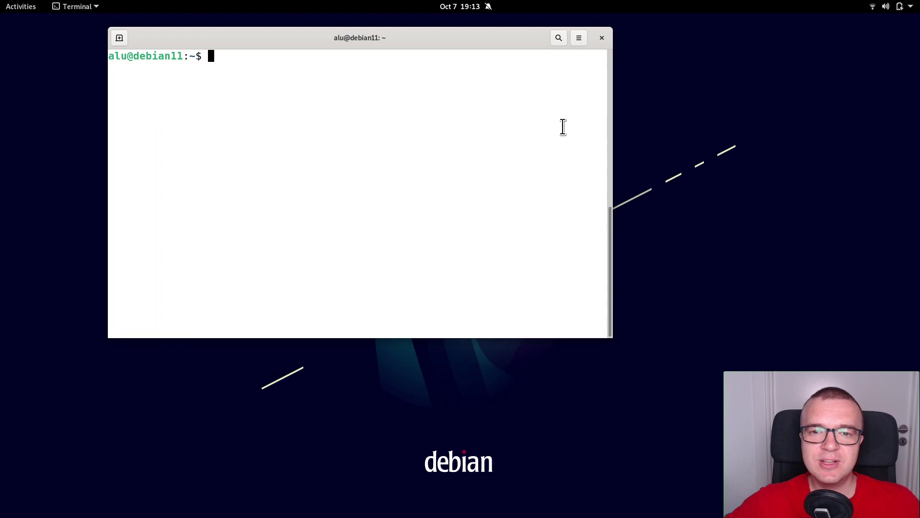
type("sudo apt install nvidia-detect")
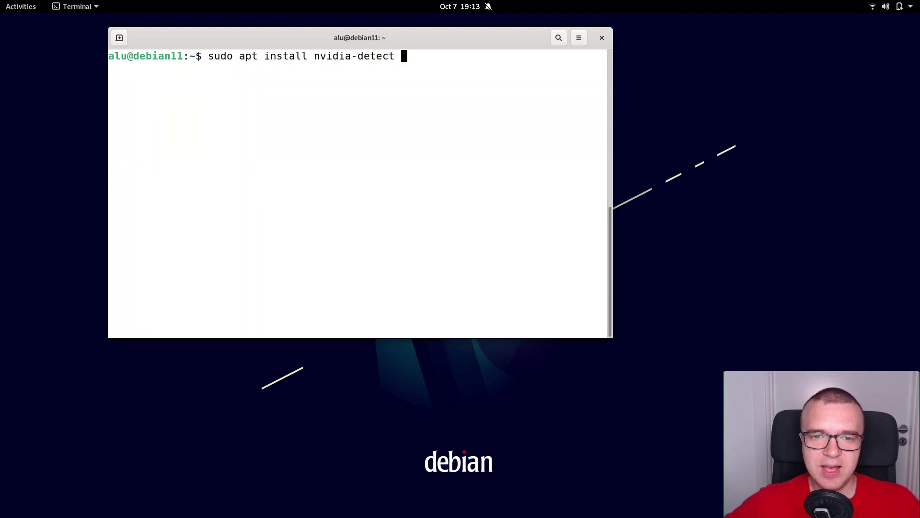
key("Return")
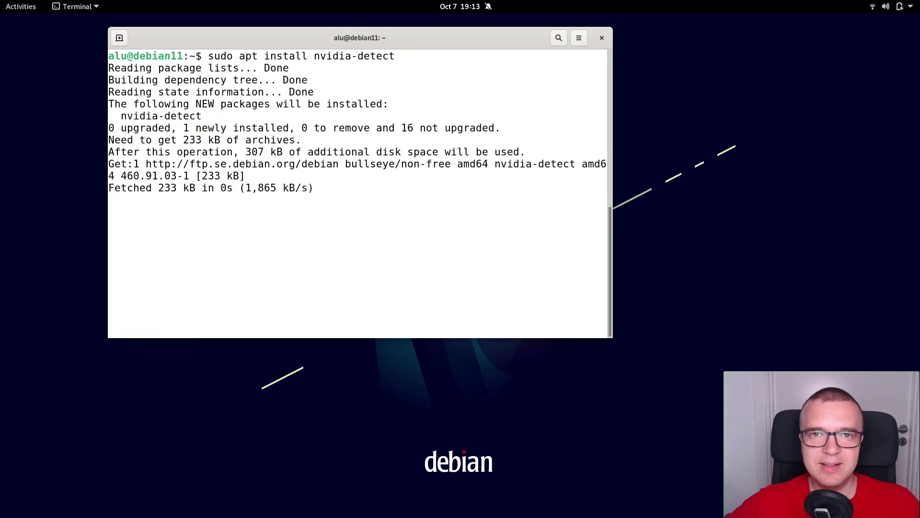
type("sudo nvidia-detect")
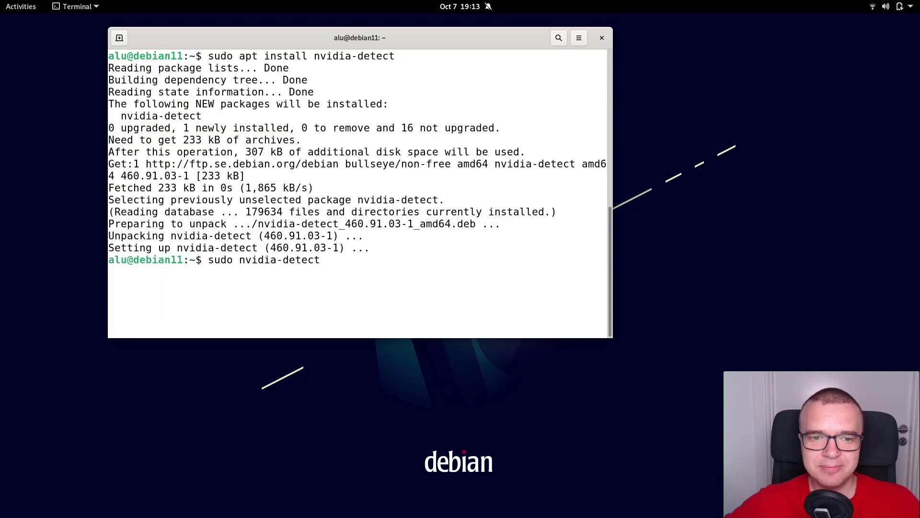
key("Return")
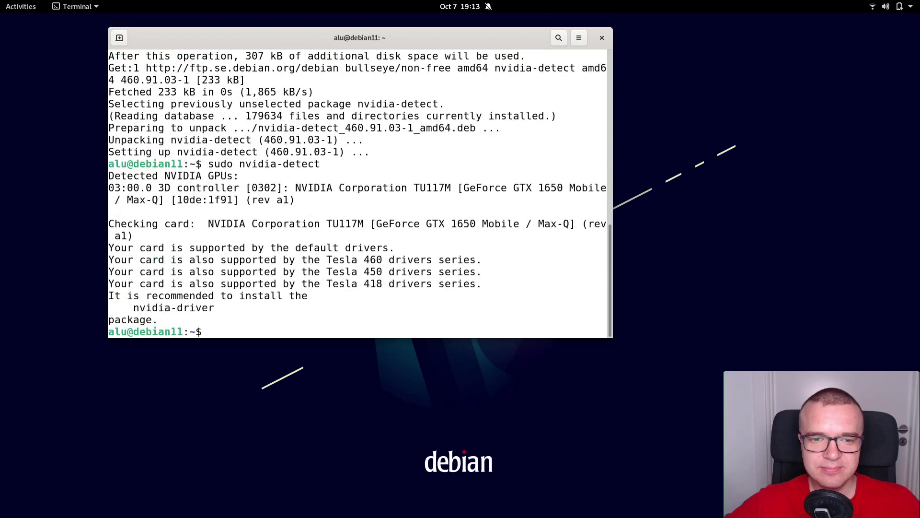
Step: Install the recommended nvidia-driver package with sudo apt install
type("sudo apt install")
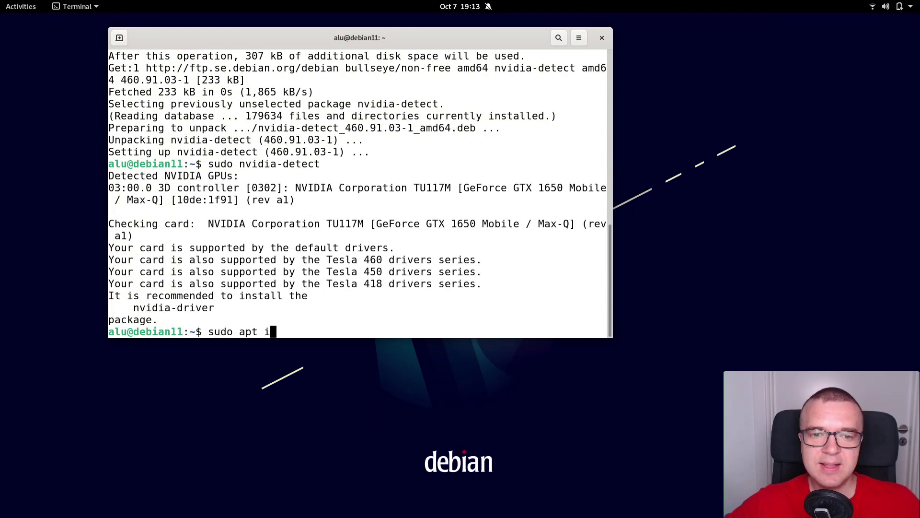
double_click(174, 309)
middle_click(174, 309)
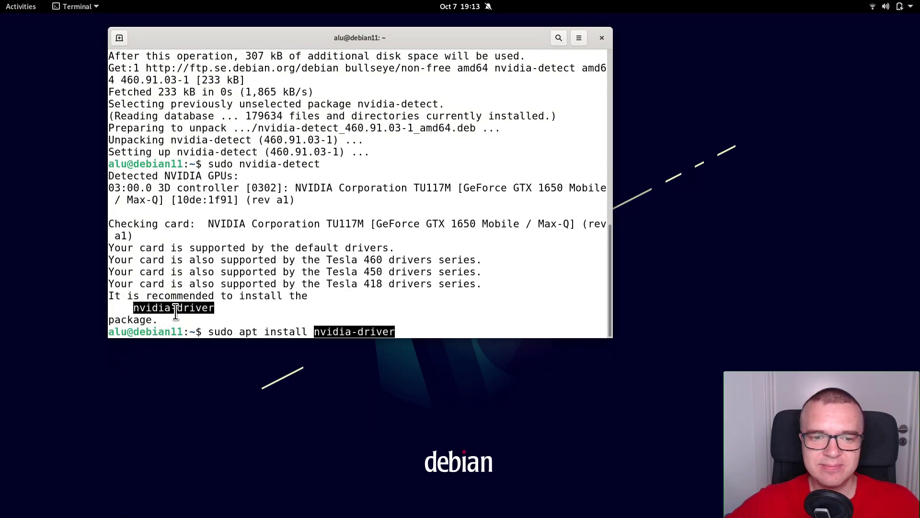
key("Return")
key("Return")
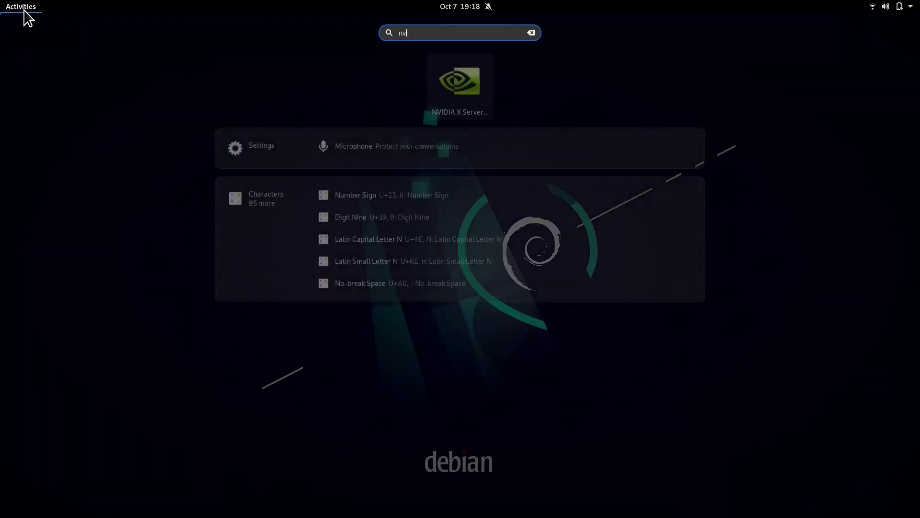
Step: Open NVIDIA X Server Settings and check the Thermal Settings, PowerMizer, Application Profiles and Configuration pages
type("i")
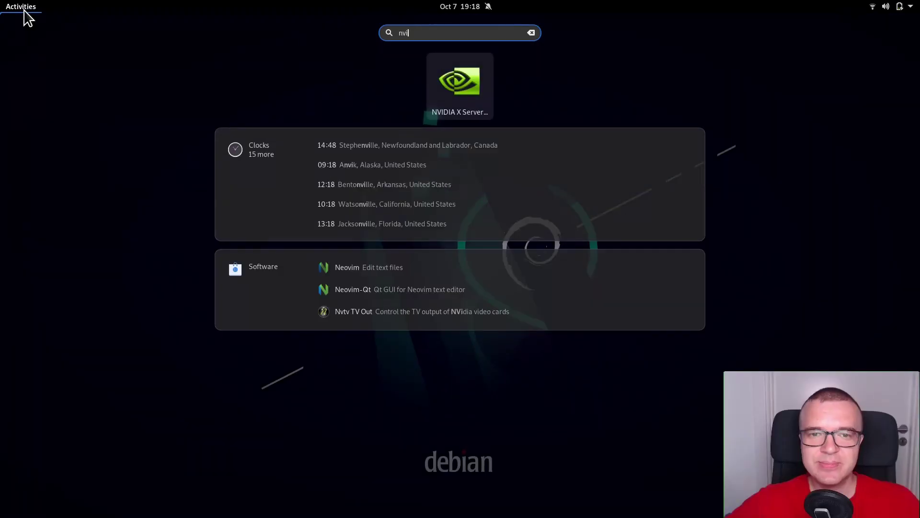
key("Return")
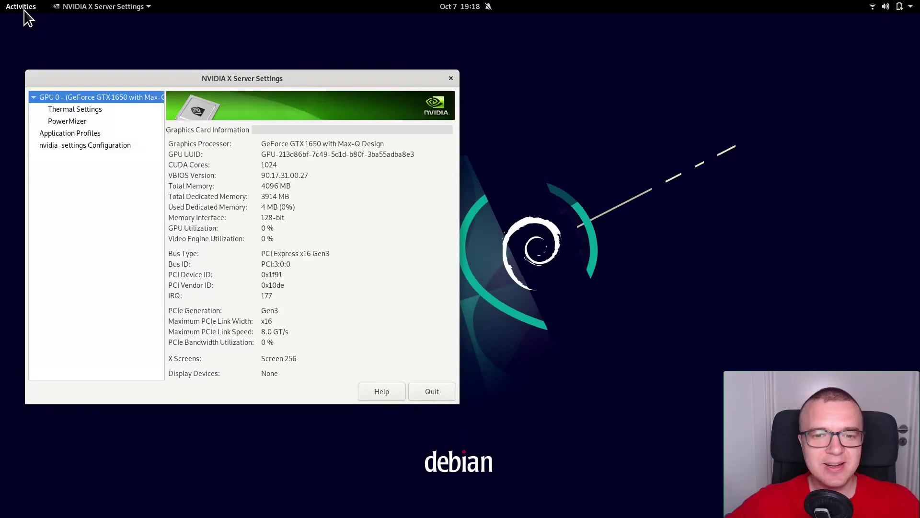
left_click(105, 110)
left_click(97, 122)
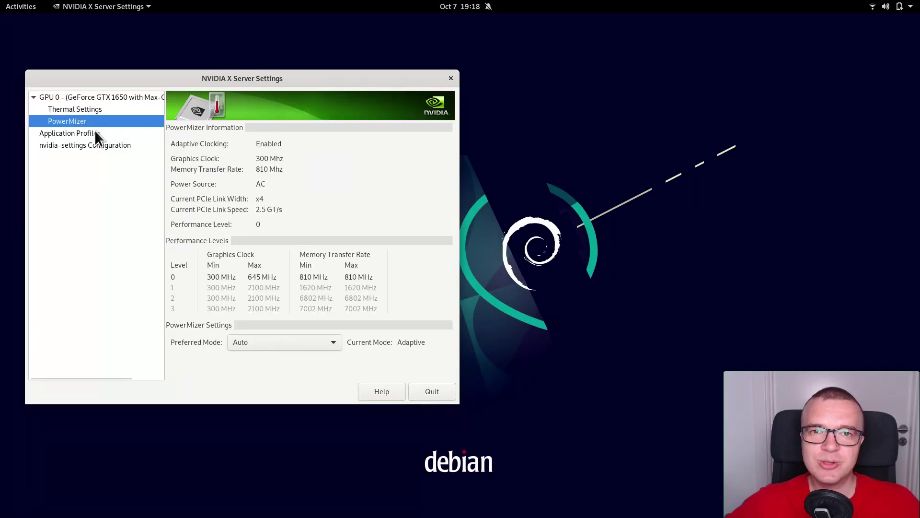
left_click(94, 132)
left_click(96, 144)
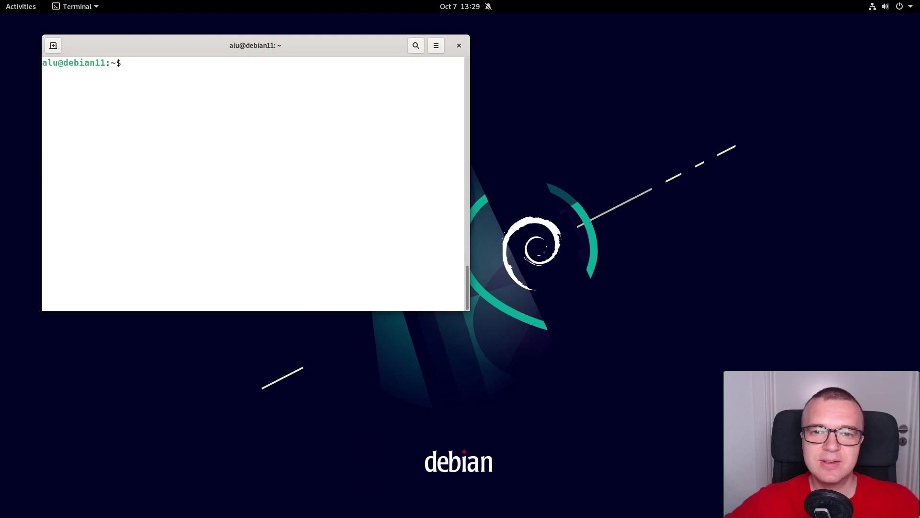
Step: Run the pasted apt command installing the Linux firmware and AMD graphics packages, confirming with y
type("sudo apt install firmware-linux firmware-linux-nonfree libdrm-amdgpu1 xserver-xorg-video-amdgpu")
key("Return")
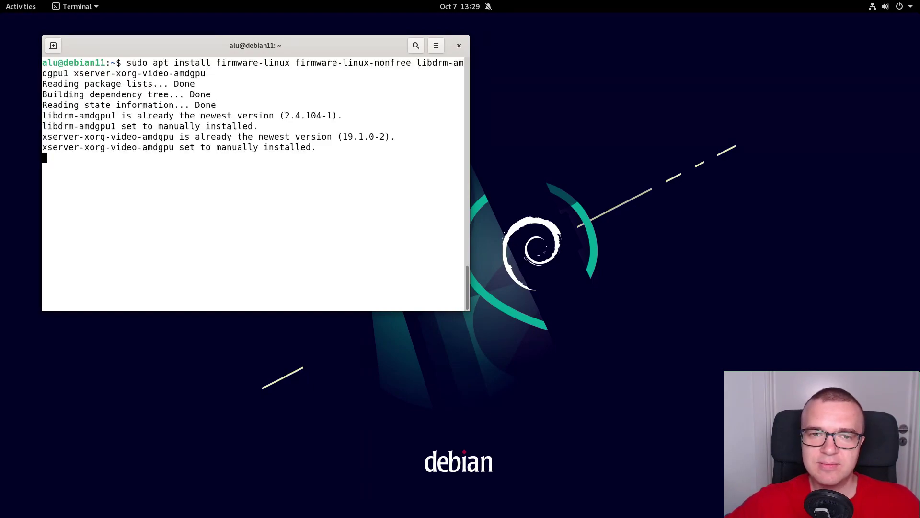
type("y")
key("Return")
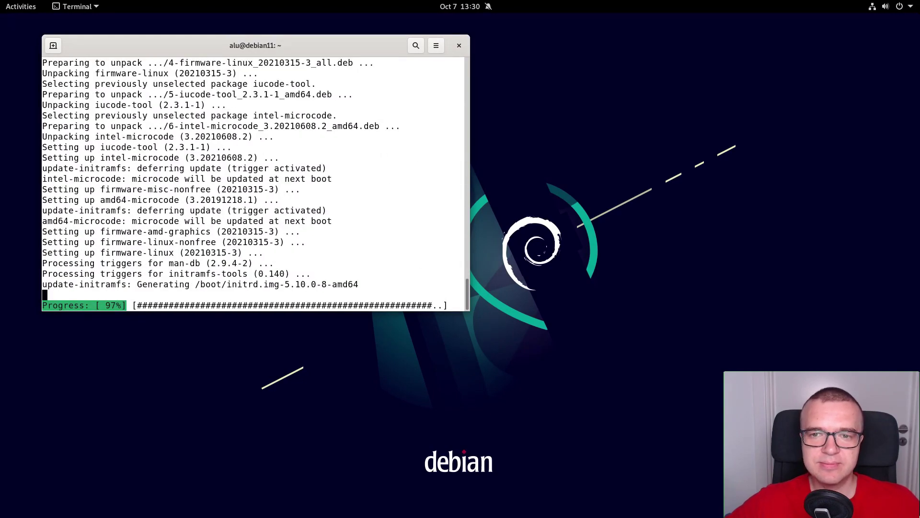
Step: Clear the terminal, install the Vulkan packages confirming with y, then choose Restart
key("ctrl+l")
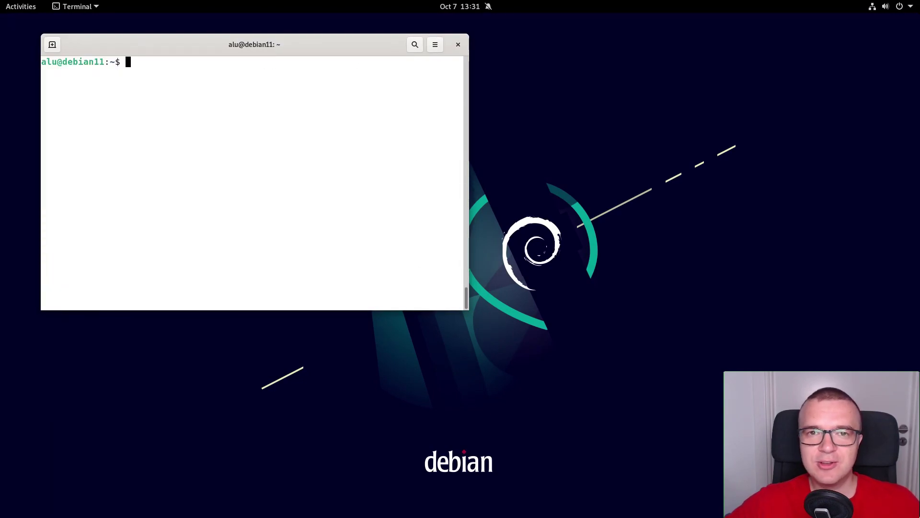
type("sudo apt install mesa-vulkan-drivers libvulkan1 vulkan-tools vulkan-validationlayers")
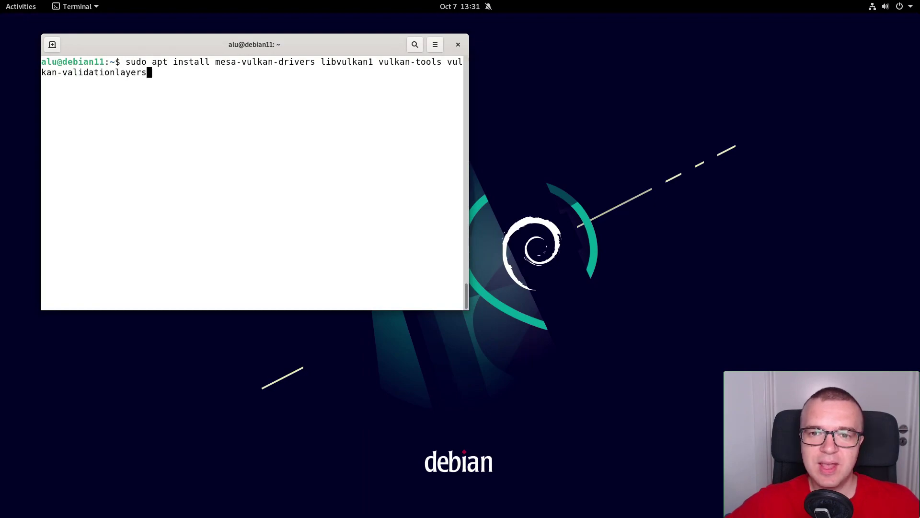
key("Return")
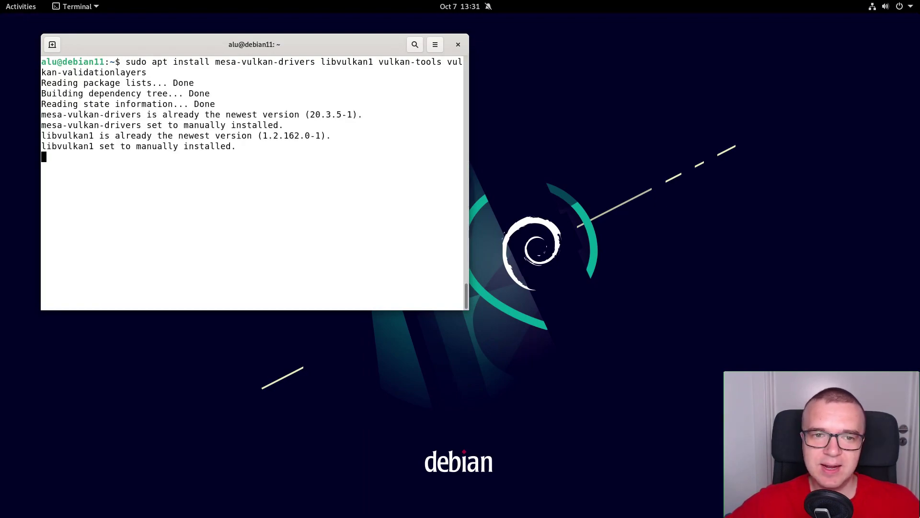
type("y")
key("Return")
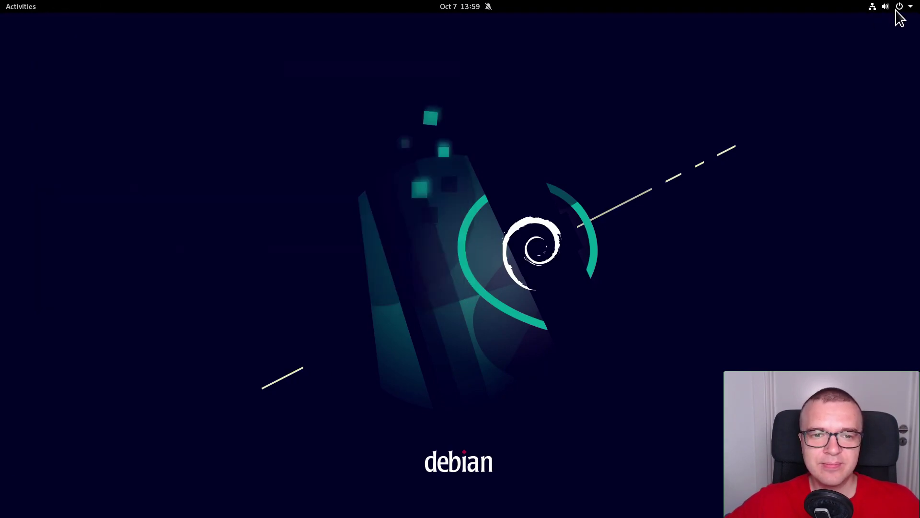
left_click(897, 9)
left_click(864, 113)
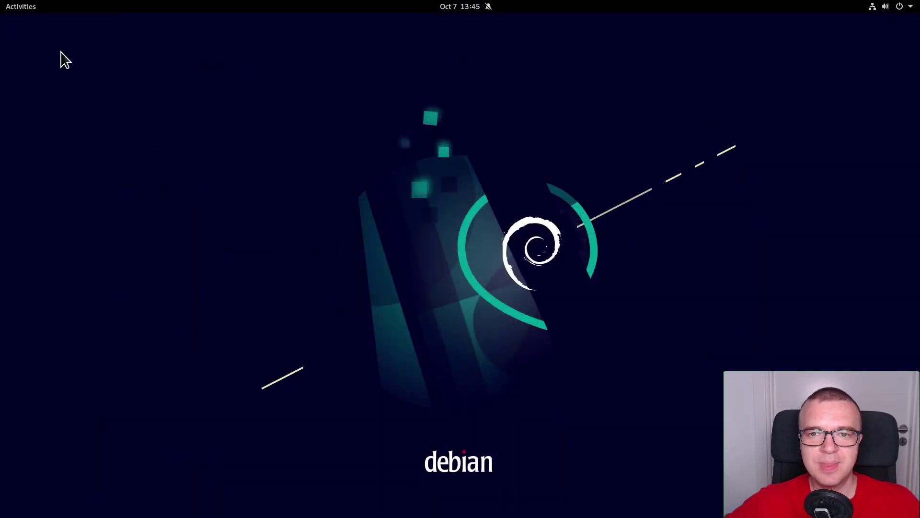
Step: Launch Synaptic Package Manager from Activities and authenticate with the account password
left_click(29, 13)
type("syna")
key("Return")
type("password")
key("Return")
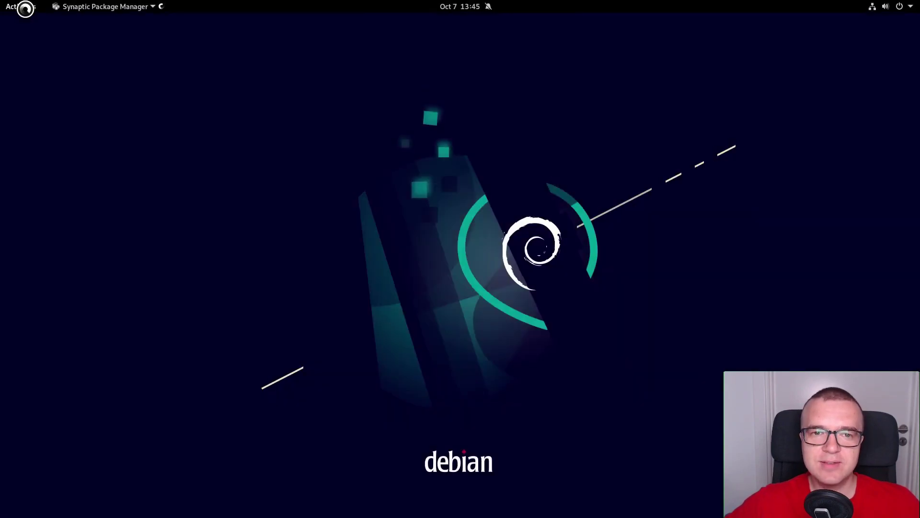
Step: Search for microcode, mark intel-microcode plus iucode-tool for installation, and apply
left_click(468, 90)
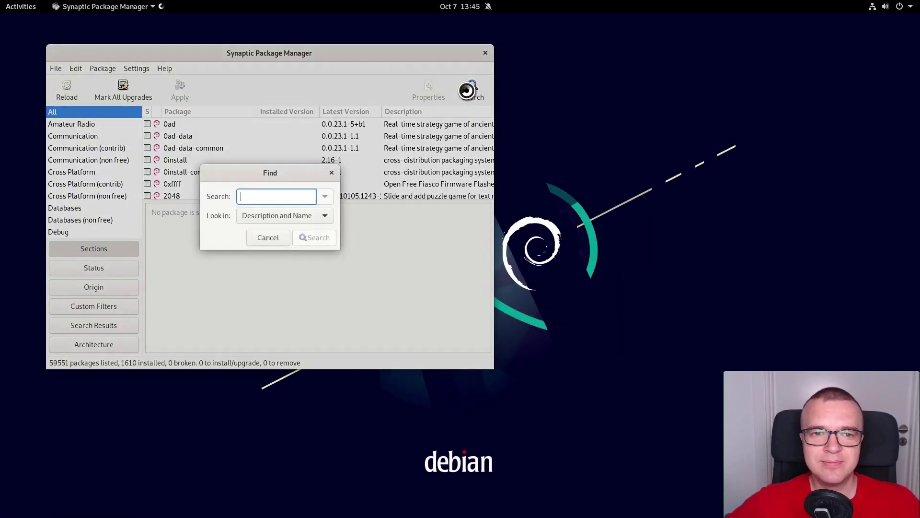
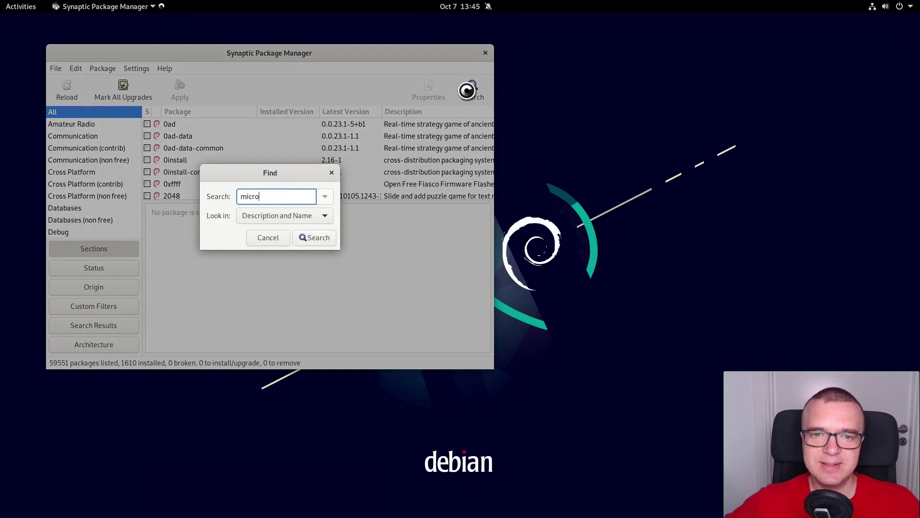
key("Return")
left_click(194, 125)
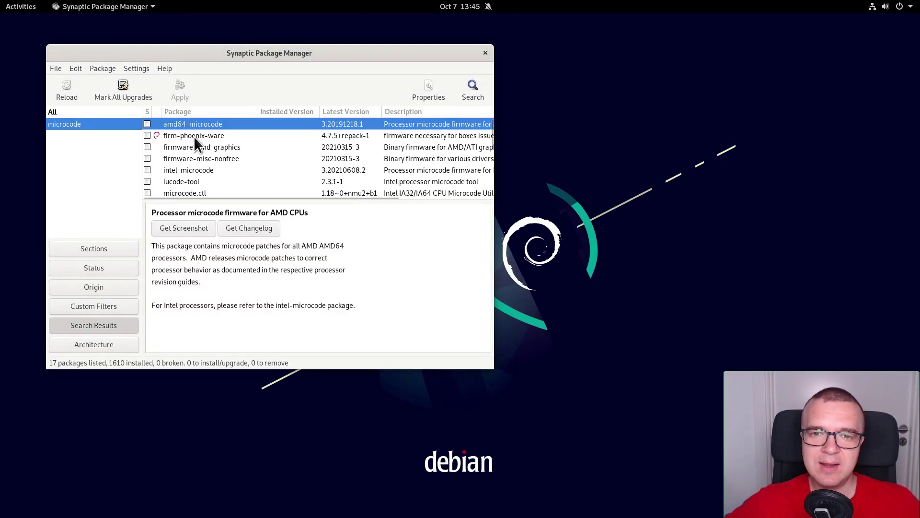
left_click(196, 170)
right_click(194, 171)
left_click(218, 191)
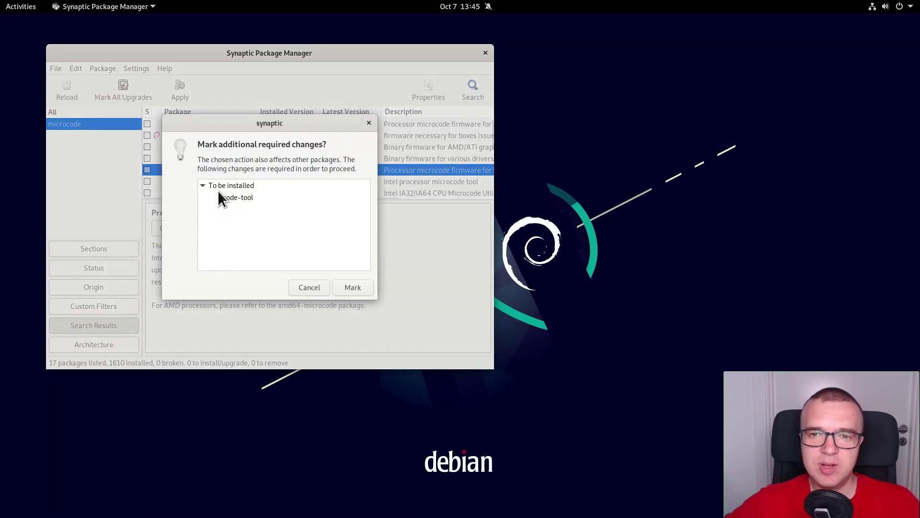
left_click(353, 288)
left_click(182, 89)
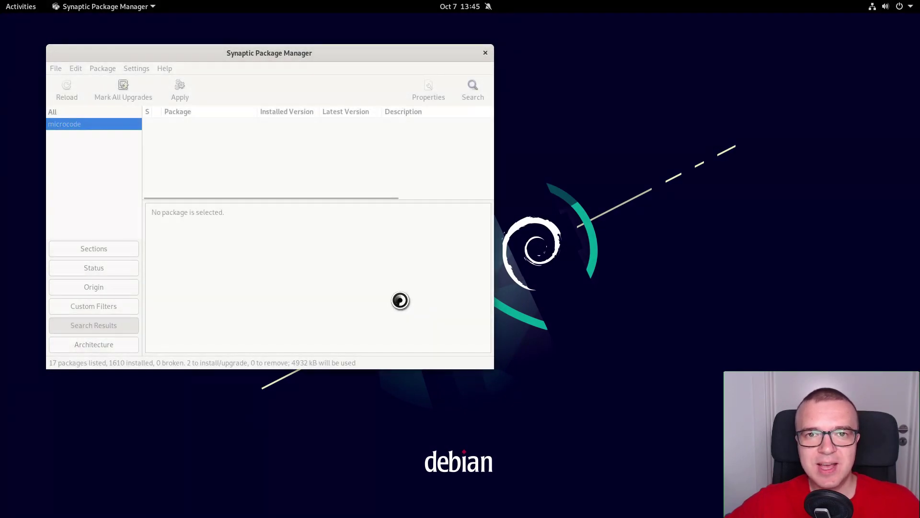
left_click(166, 225)
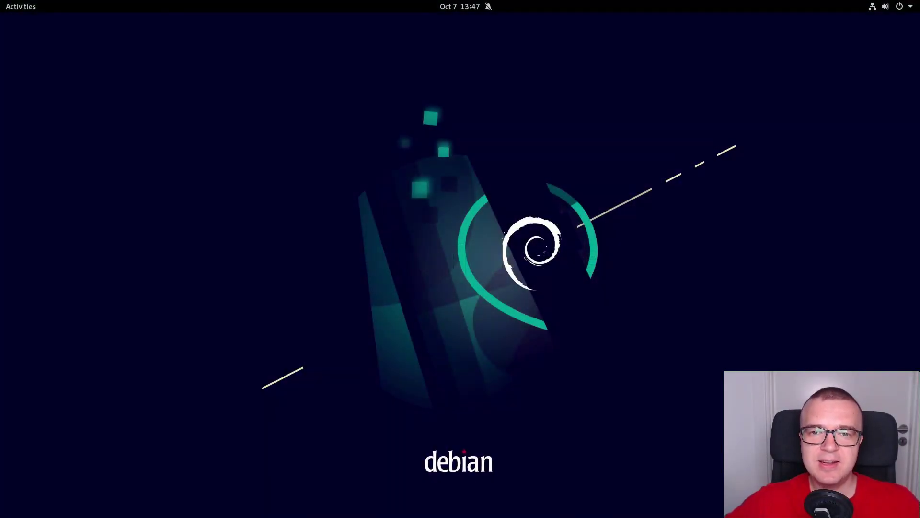
Step: In a new terminal, run sudo apt install build-essential dkms linux-headers-$(uname -r)
key("ctrl+alt+t")
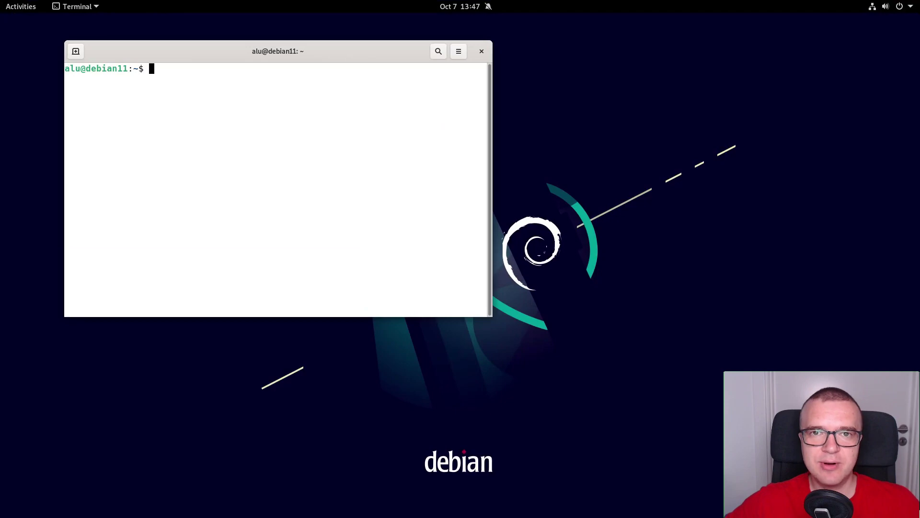
type("sudo apt install build-essential dkms linux-headers-$(uname -r)")
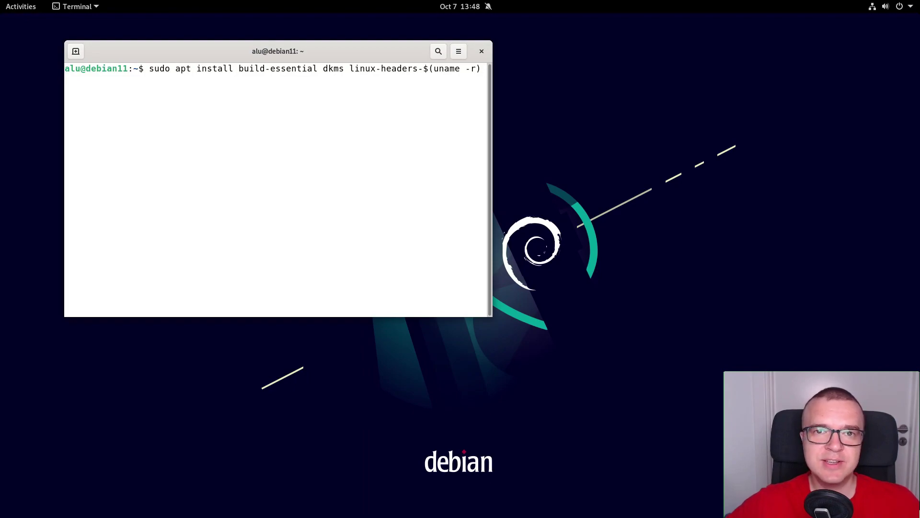
key("Return")
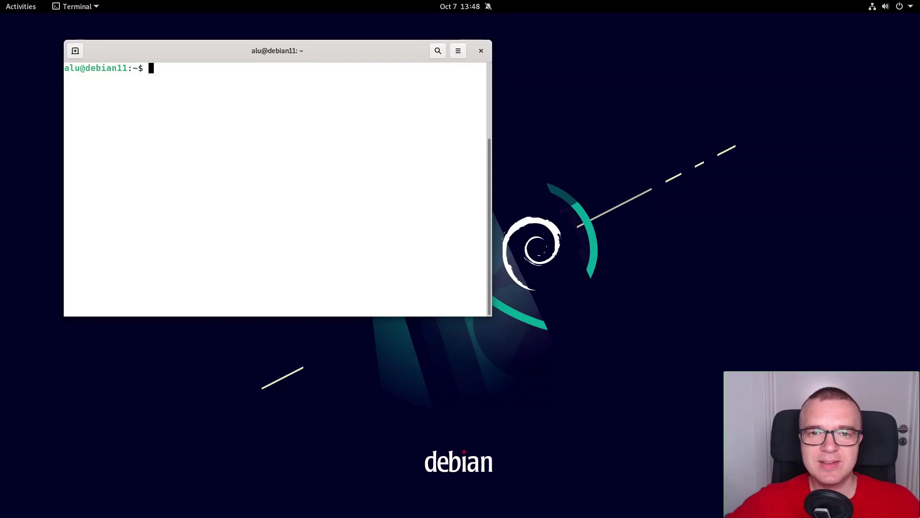
Step: Run the apt install of ttf-mscorefonts-installer, rar, unrar, libavcodec-extra and GStreamer plugins, confirming continuation
type("sudo apt install ttf-mscorefonts-installer rar unrar libavcodec-extra gstreamer1.0-libav gstreamer1.0-plugins-ugly gstreamer1.0-vaapi")
key("Return")
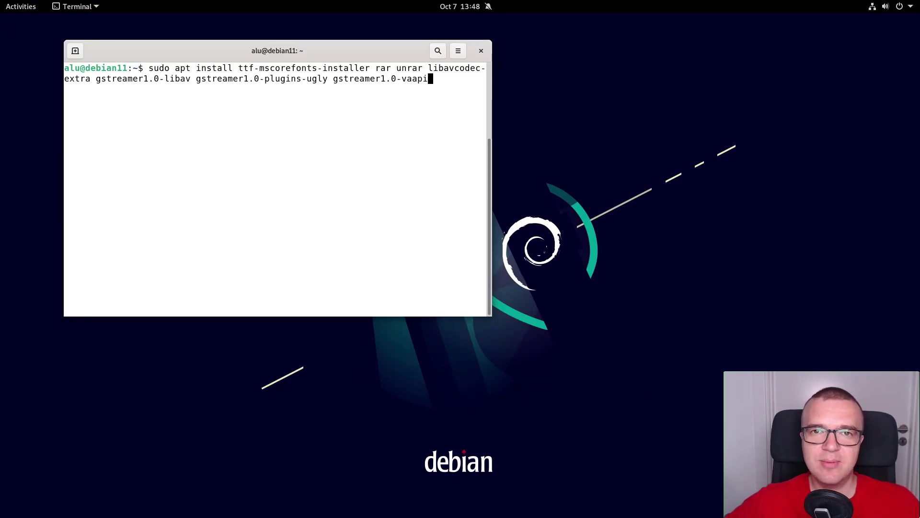
key("Return")
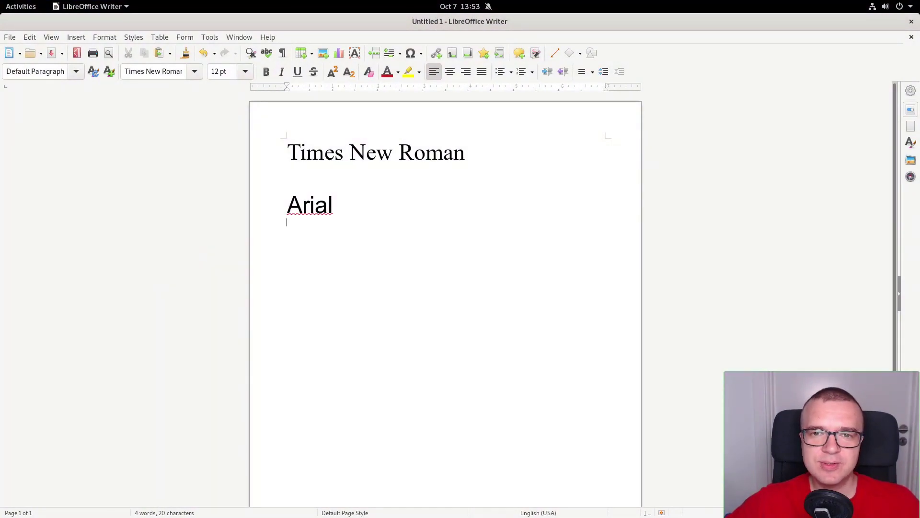
left_click(195, 72)
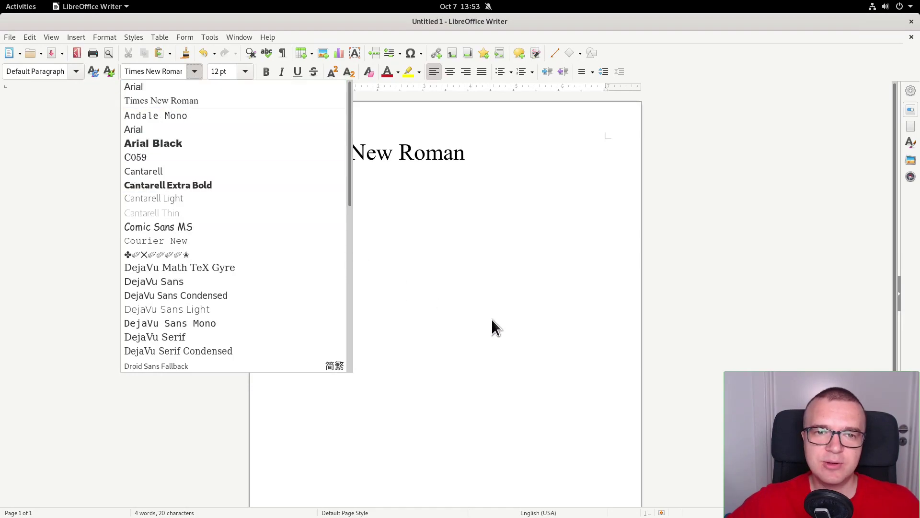
key("Escape")
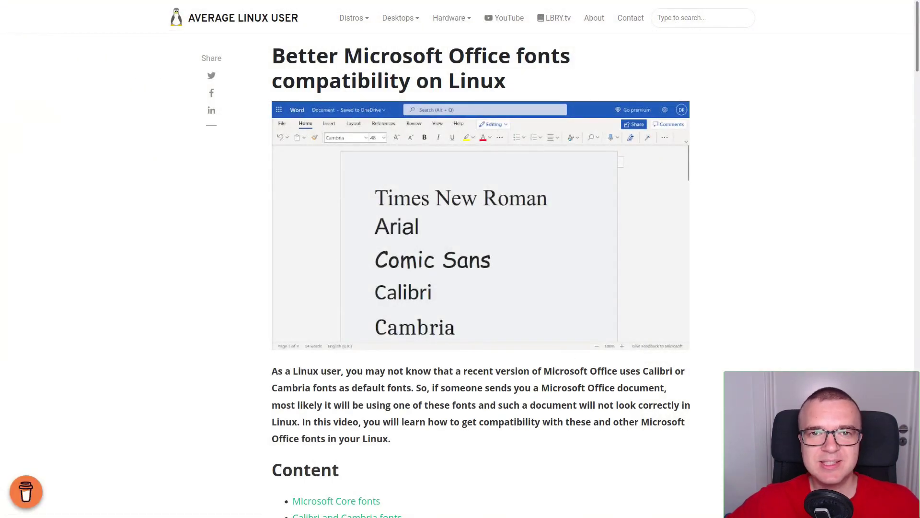
Step: Scroll to the article's Content section and play the embedded Microsoft Office fonts video
scroll(539, 346, "down", 9)
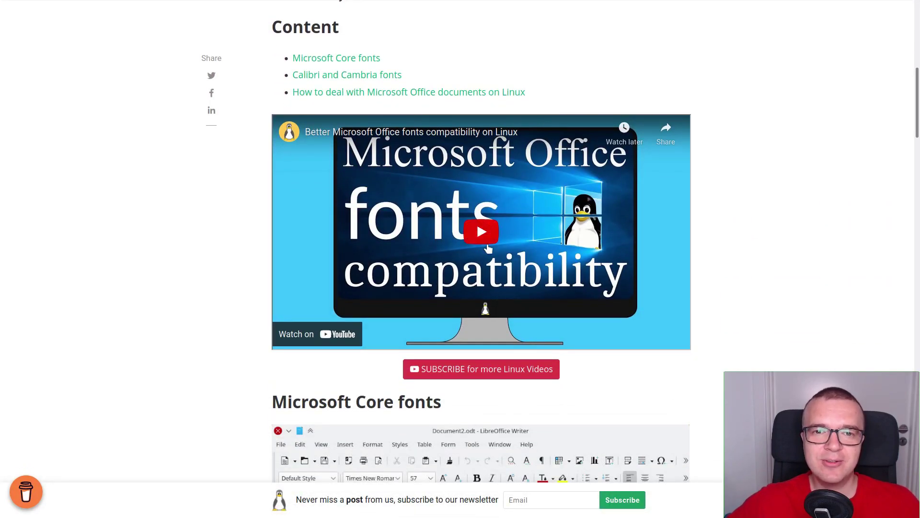
left_click(483, 233)
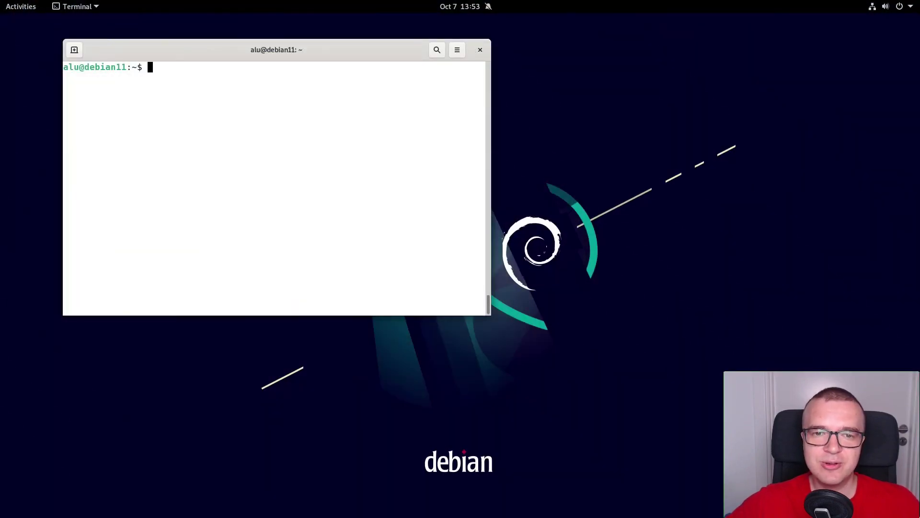
Step: Run sudo apt install fonts-crosextra-carlito fonts-crosextra-caladea to add the Carlito and Caladea fonts
type("sudo apt install fonts-crosextra-carlito fonts-crosextra-caladea")
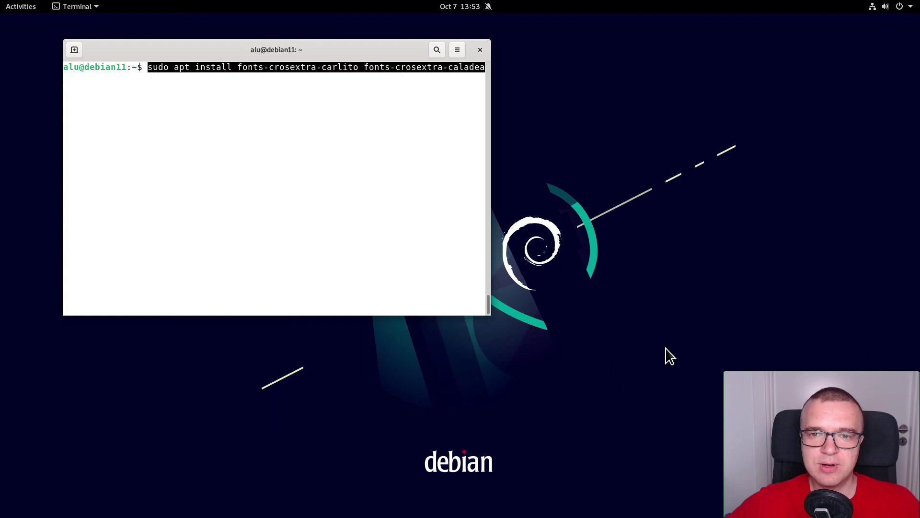
key("End")
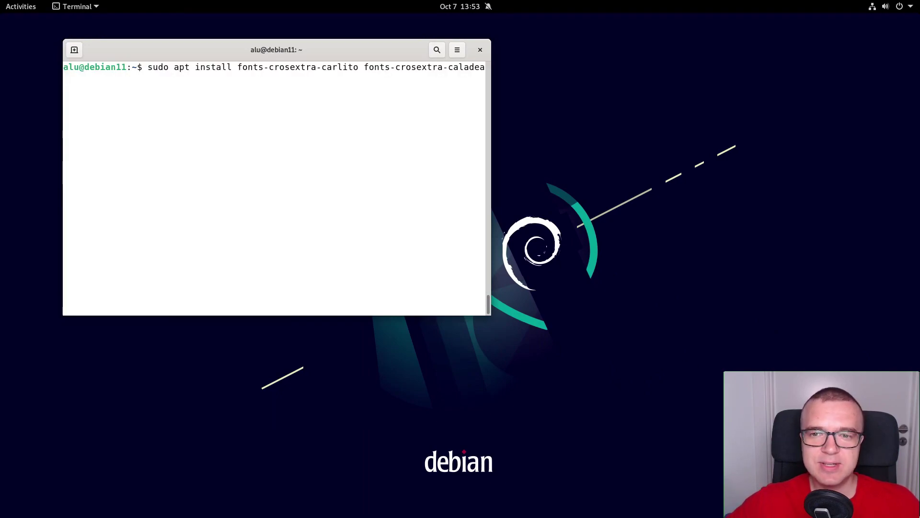
key("Return")
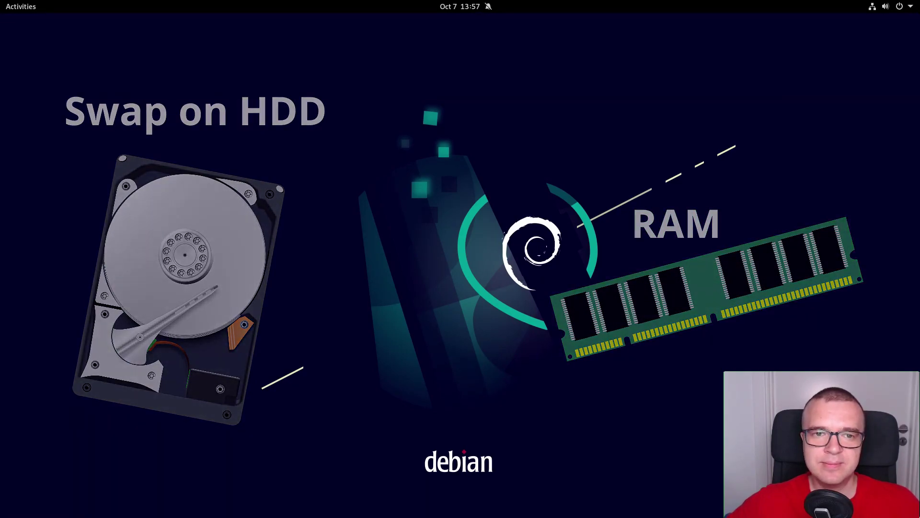
Step: In a new terminal, check the current swappiness with cat /proc/sys/vm/swappiness (60)
key("ctrl+alt+t")
type("cat /proc/sys/vm/swappiness")
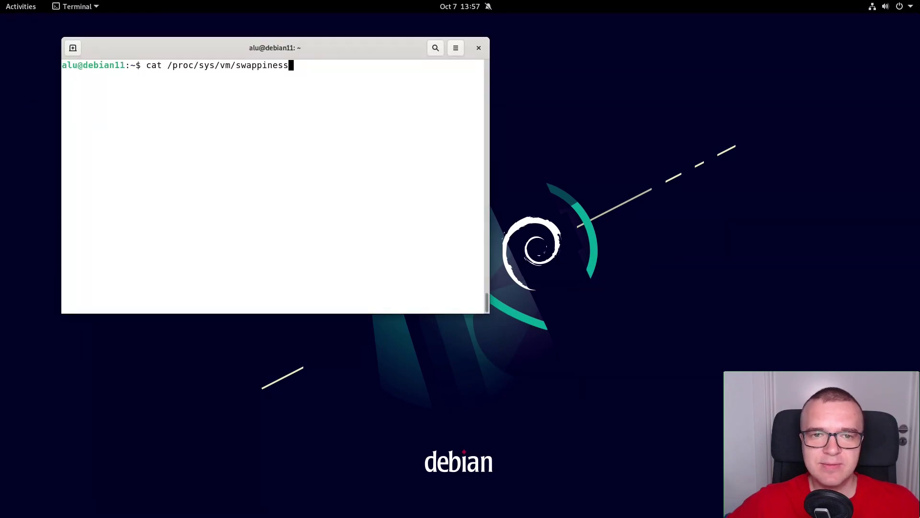
key("Return")
Step: Append vm.swappiness=10 to /etc/sysctl.conf in nano and save the file
type("sudo nano /etc/sysctl.conf")
key("Return")
key("ctrl+End")
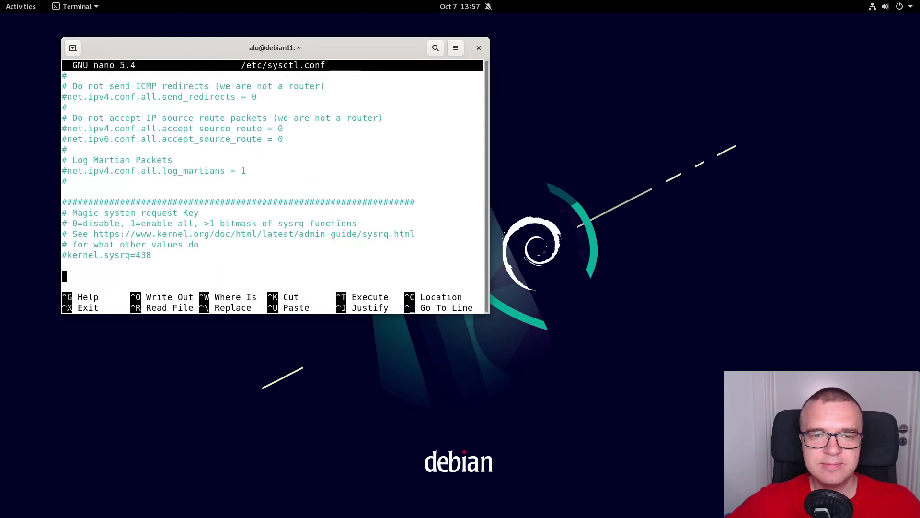
type("vm.swappiness=10")
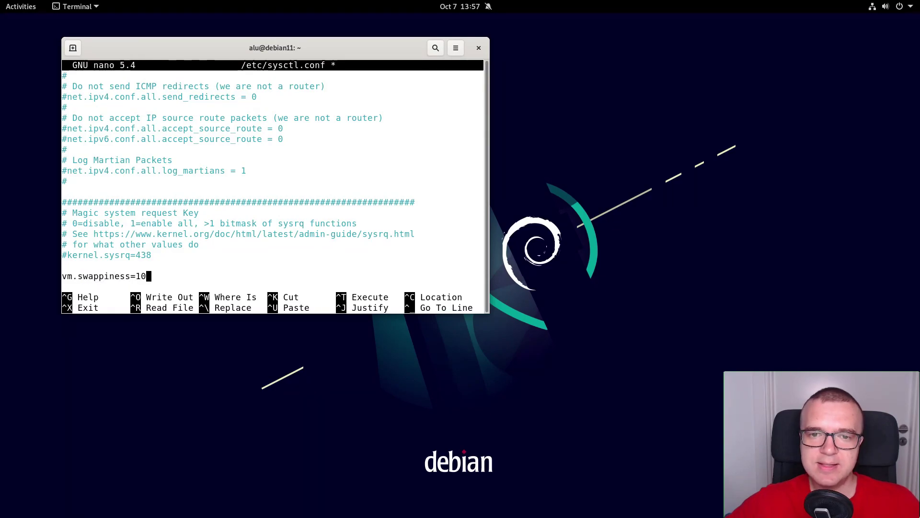
key("Return")
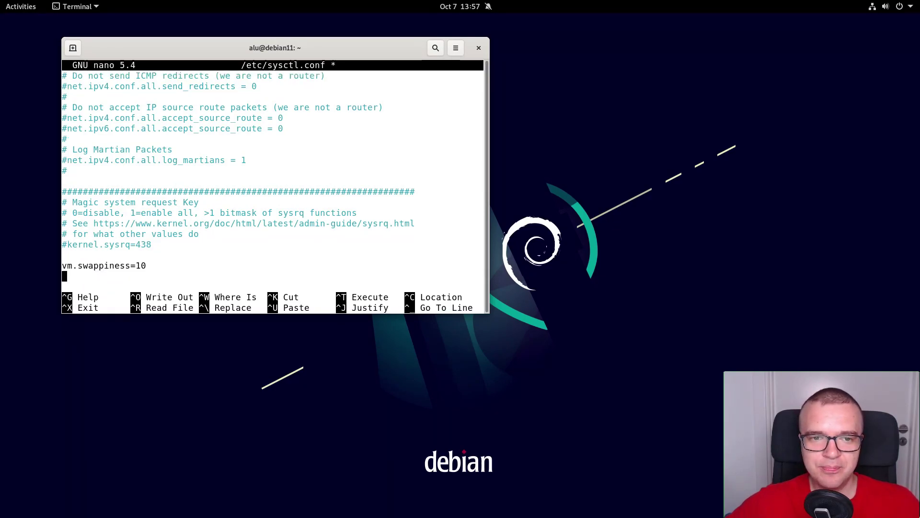
key("ctrl+o")
key("Return")
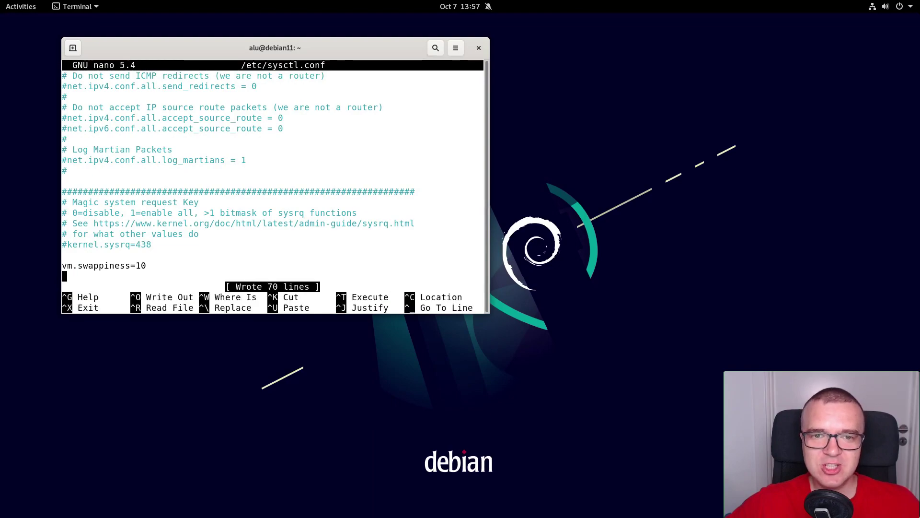
key("ctrl+x")
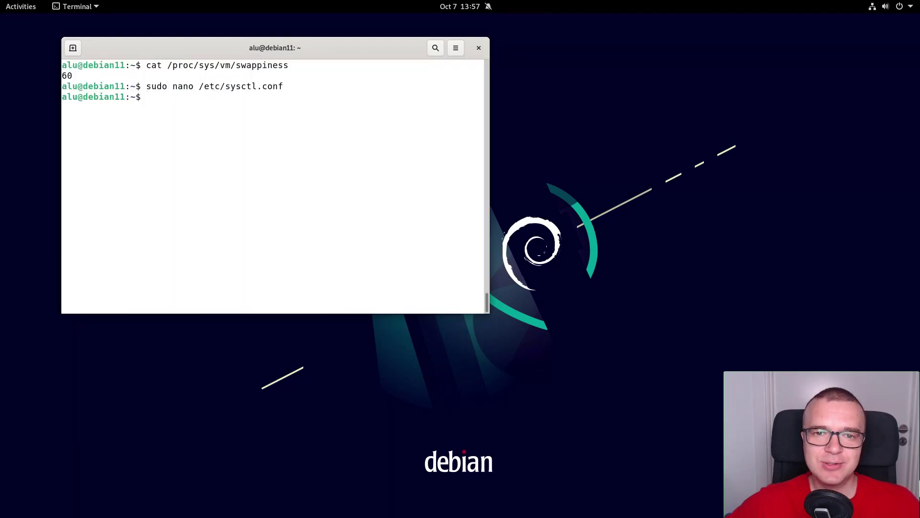
Step: Restart the computer, then rerun the swappiness check to confirm it now reads 10
left_click(901, 6)
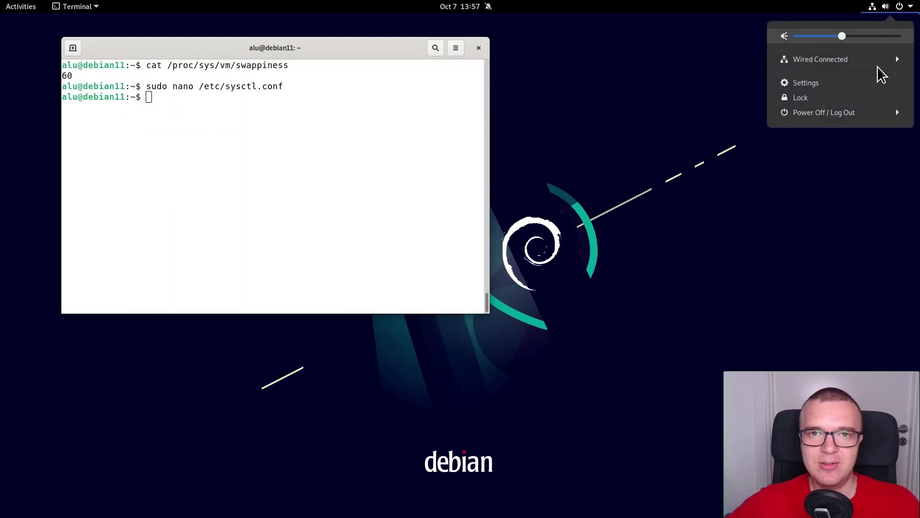
left_click(845, 114)
left_click(810, 145)
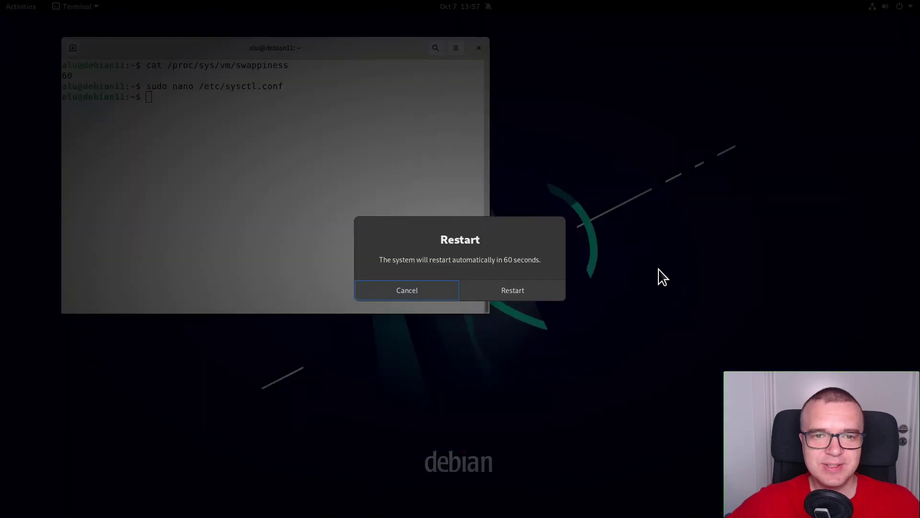
left_click(537, 291)
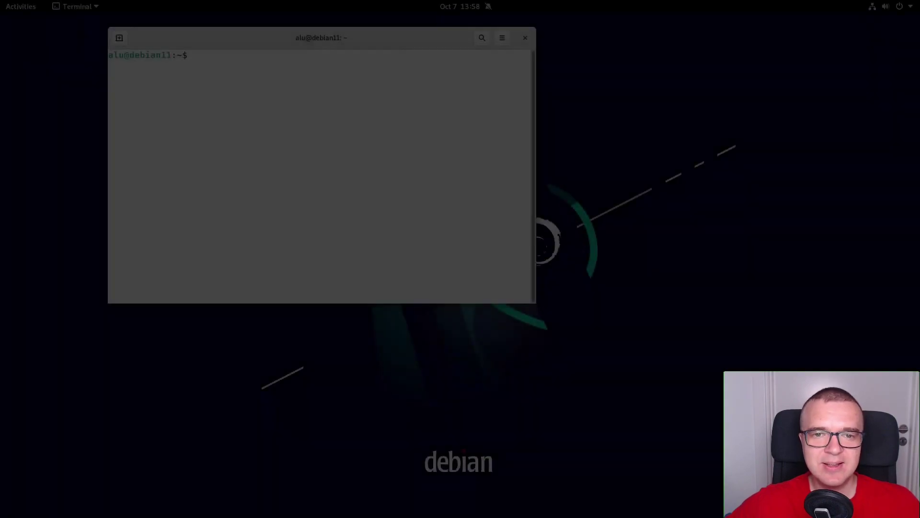
key("Up")
key("Up")
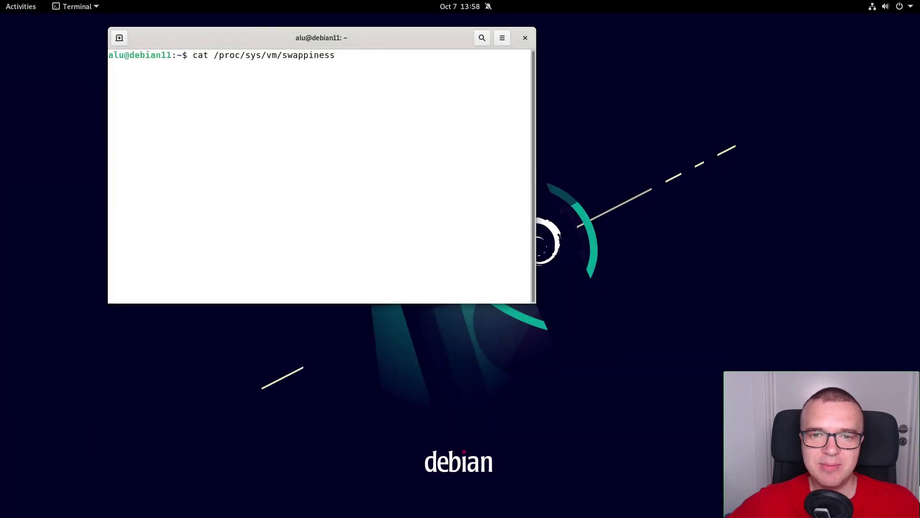
key("Return")
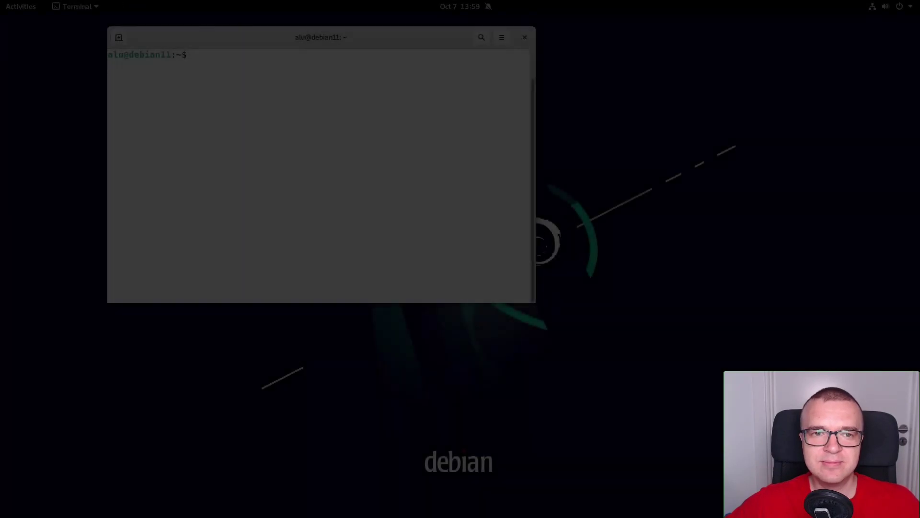
Step: Change GRUB_TIMEOUT from 5 to 0 in /etc/default/grub, then run sudo update-grub
type("sudo")
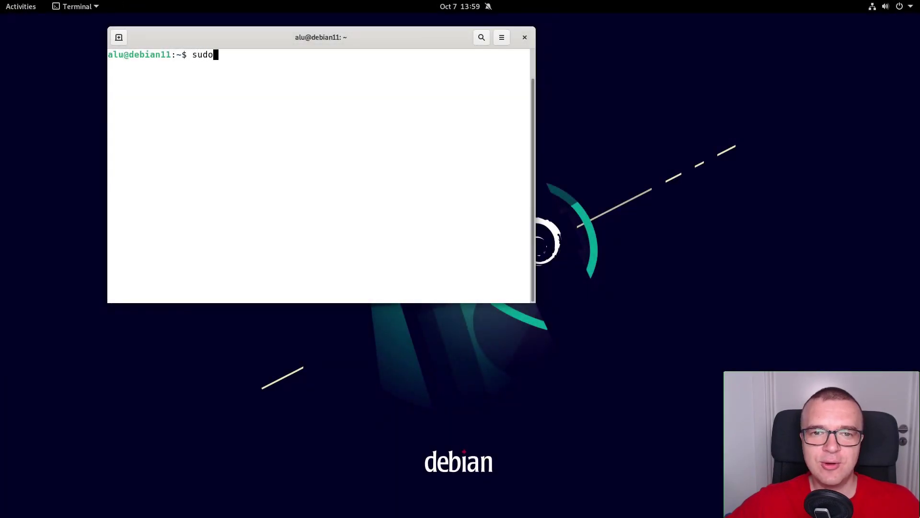
type(" nano")
key("ctrl+shift+v")
key("Return")
key("Return")
key("Down")
key("Down")
key("Down")
key("Down")
key("Down")
key("Down")
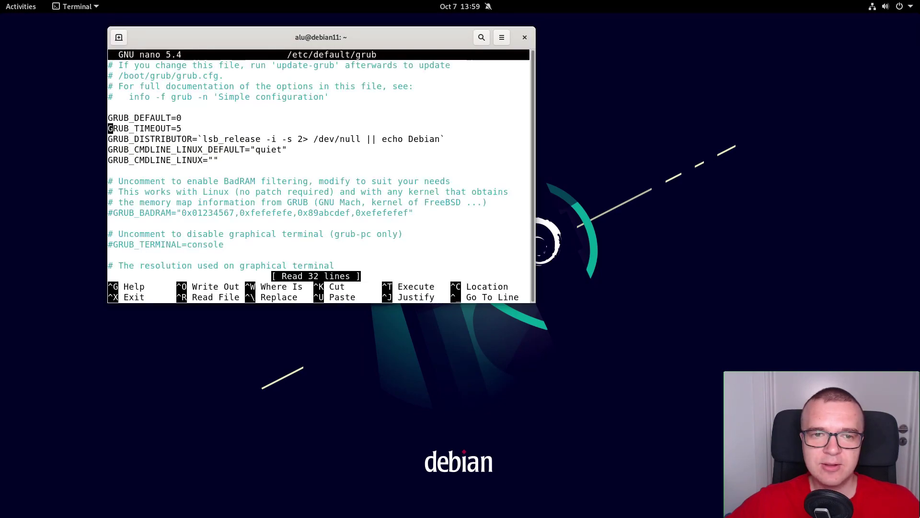
key("Right")
key("Right")
key("Right")
key("Right")
key("Right")
key("Right")
key("Right")
key("Right")
key("Right")
key("Right")
key("Right")
key("Right")
key("Right")
key("Right")
key("BackSpace")
type("0")
key("ctrl+x")
key("y")
key("Return")
type("sudo update-grub")
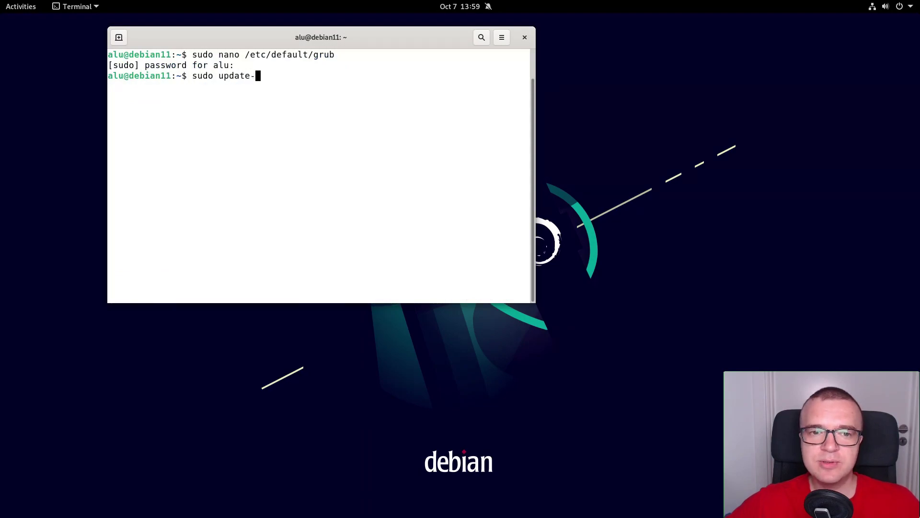
key("Return")
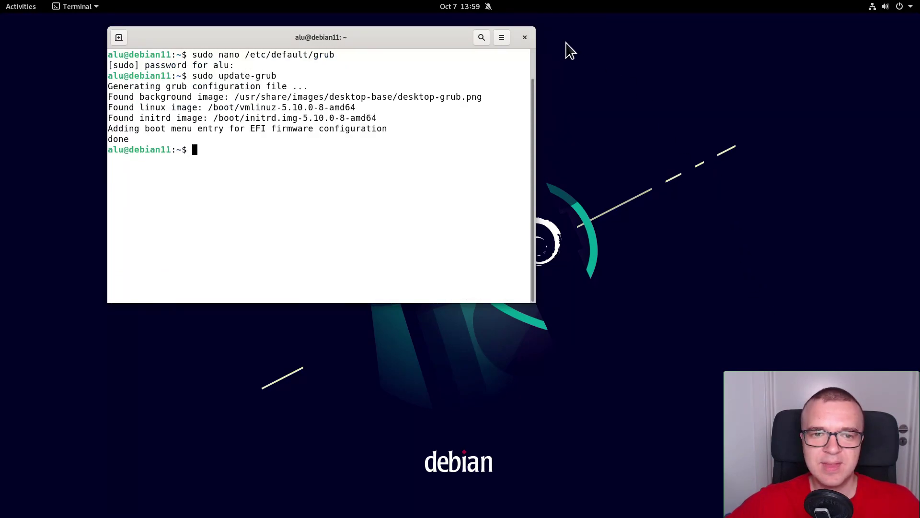
Step: Close the terminal and restart the computer through the system menu's Power Off / Log Out options
left_click(524, 38)
left_click(898, 6)
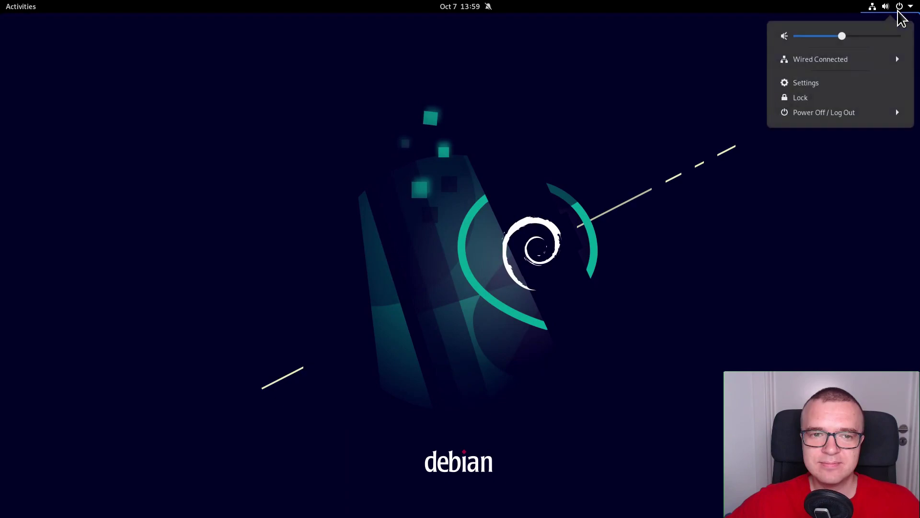
left_click(863, 113)
left_click(820, 144)
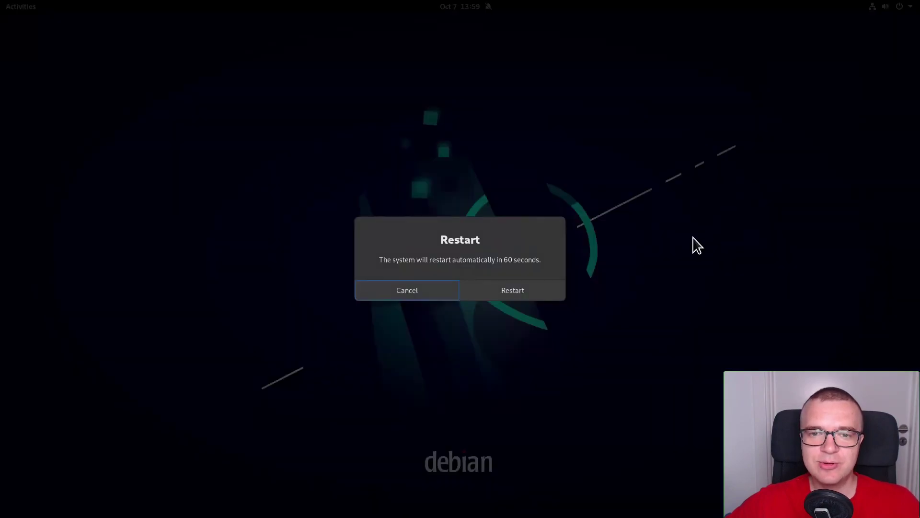
left_click(518, 289)
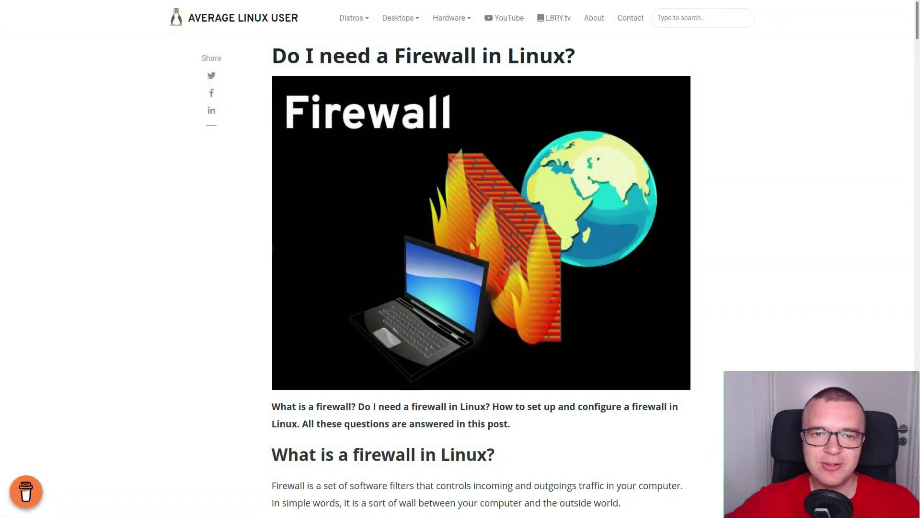
Step: Play the embedded firewall video from about 3:33, then type the ufw install command
scroll(482, 274, "down", 8)
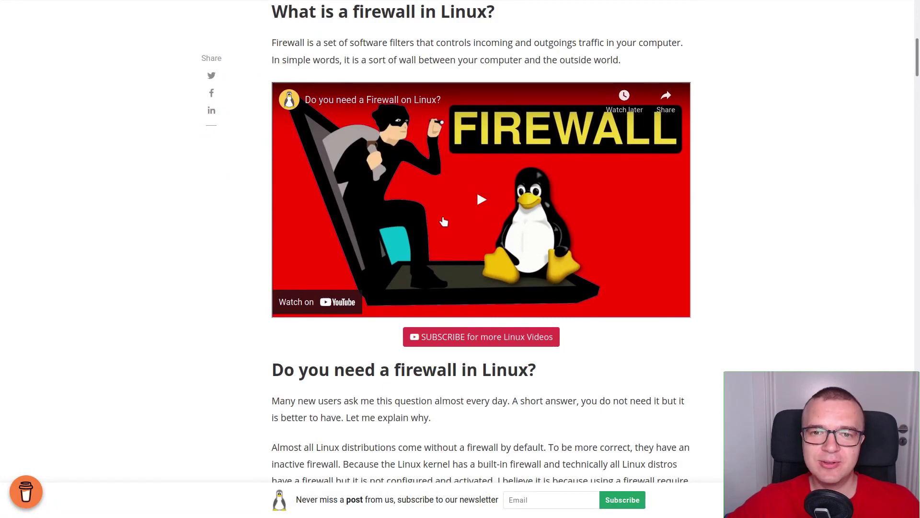
left_click(492, 200)
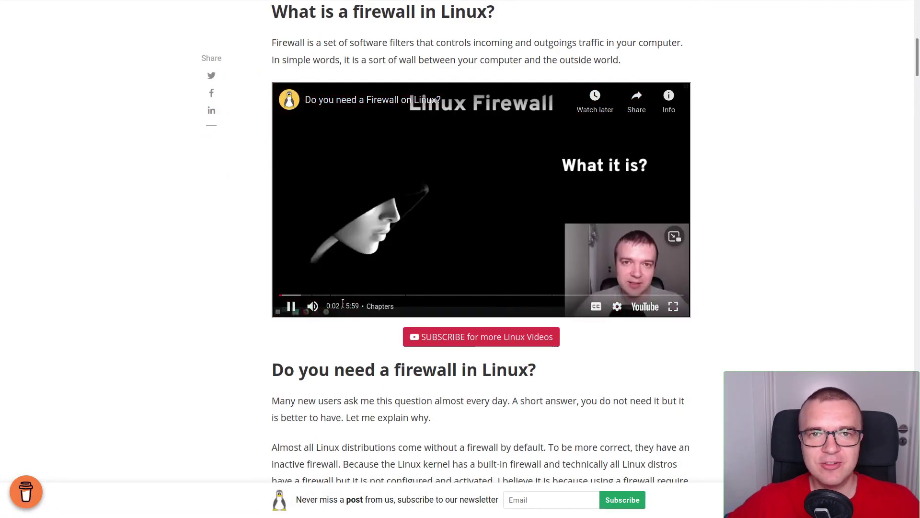
left_click(520, 295)
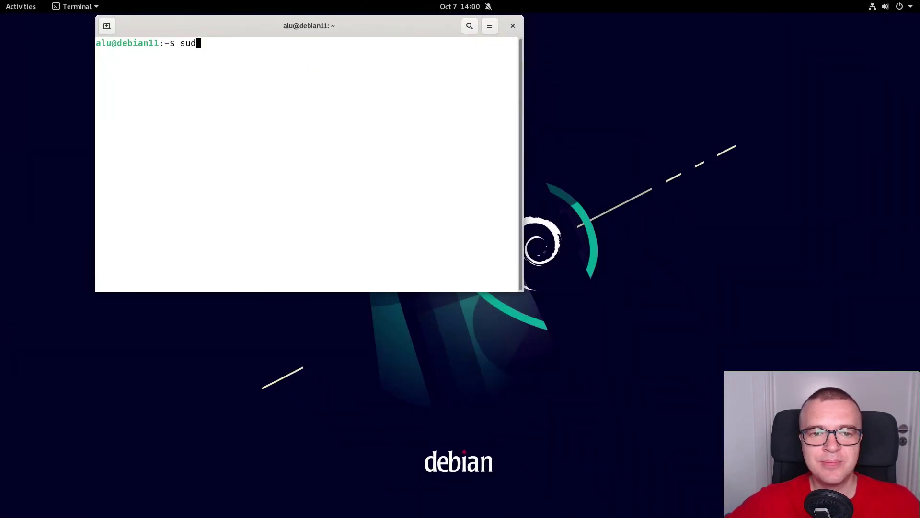
type("o apt install ufw")
Step: Install ufw with apt, then check the firewall with sudo ufw status verbose
key("Return")
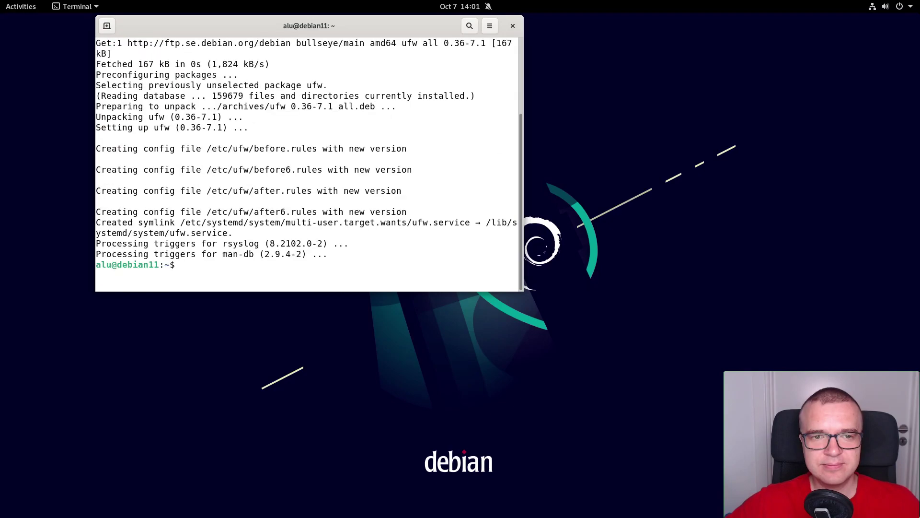
key("ctrl+l")
type("sudo ufw enable")
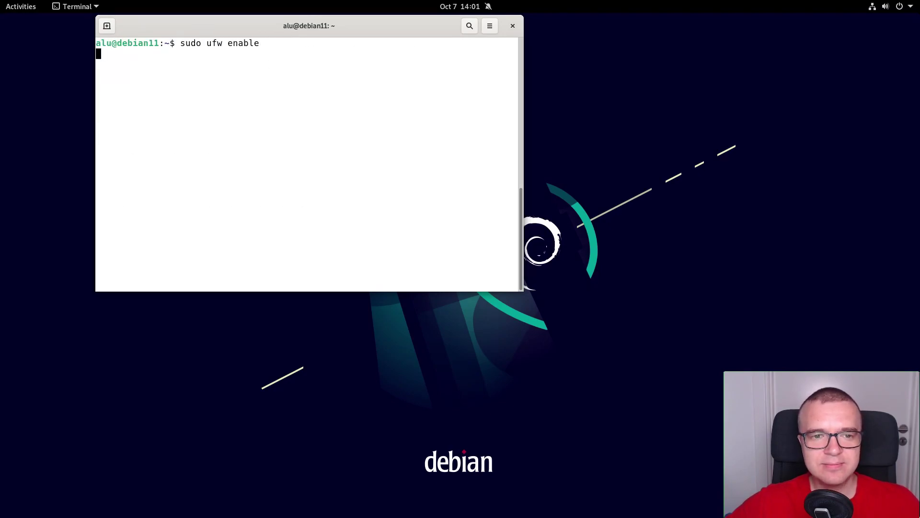
type("sudo ufw status verbose")
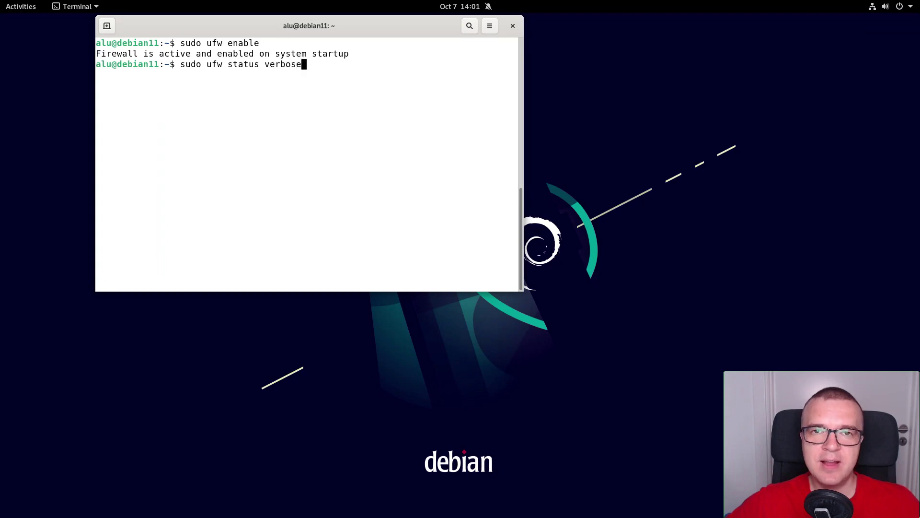
key("Return")
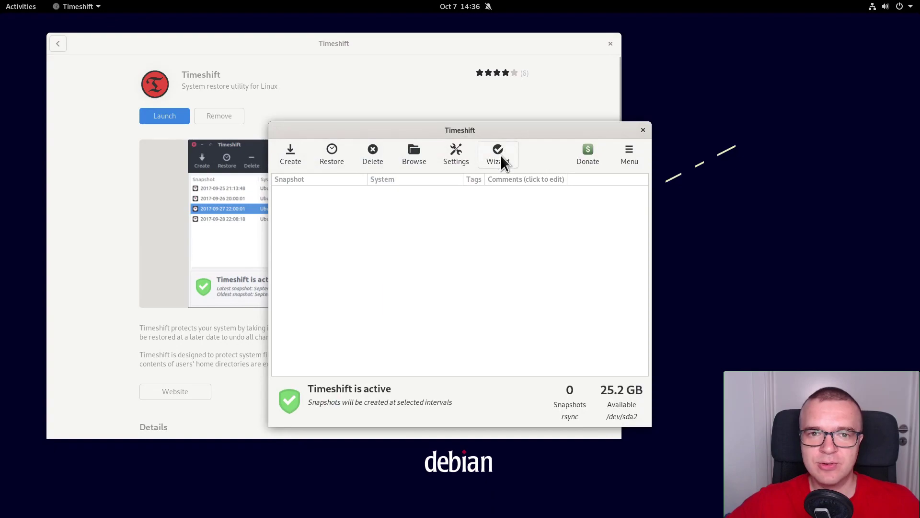
Step: Complete the Timeshift wizard: RSYNC, default location, daily snapshots kept 5, home fully included
left_click(499, 155)
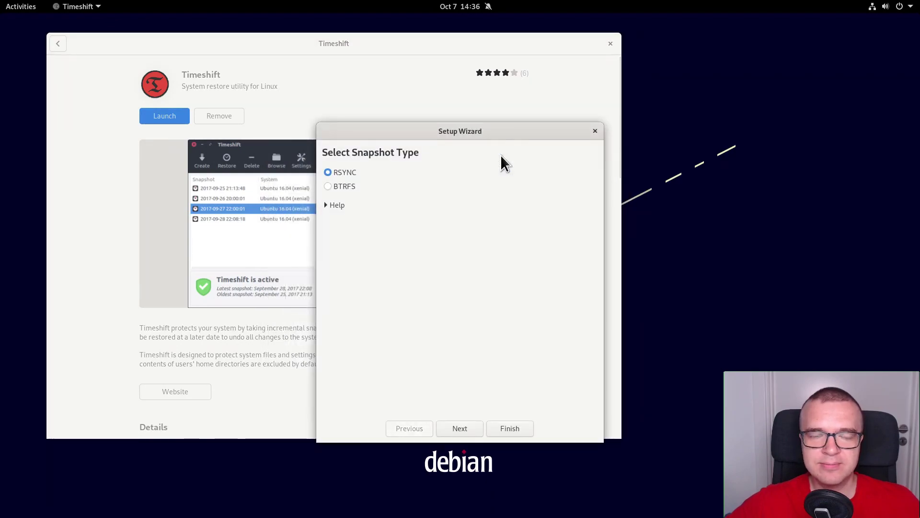
left_click(327, 205)
left_click(326, 205)
left_click(470, 425)
left_click(472, 427)
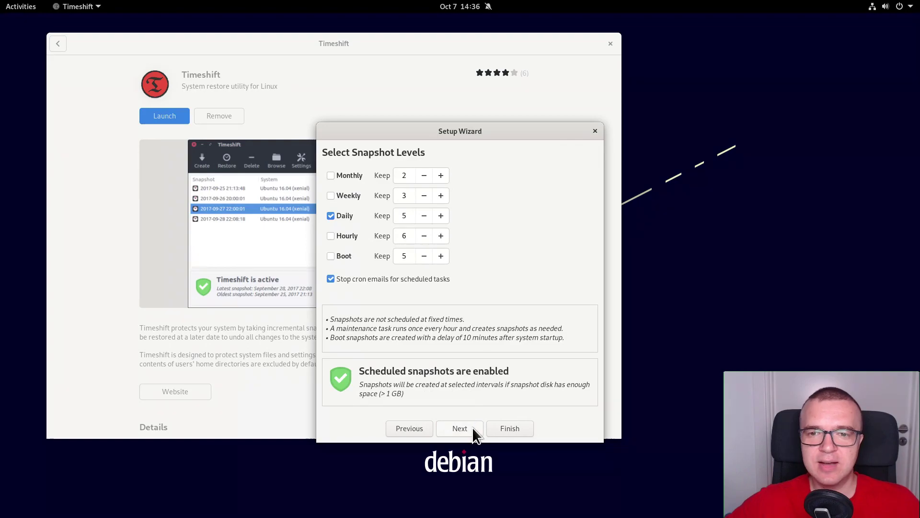
left_click(464, 428)
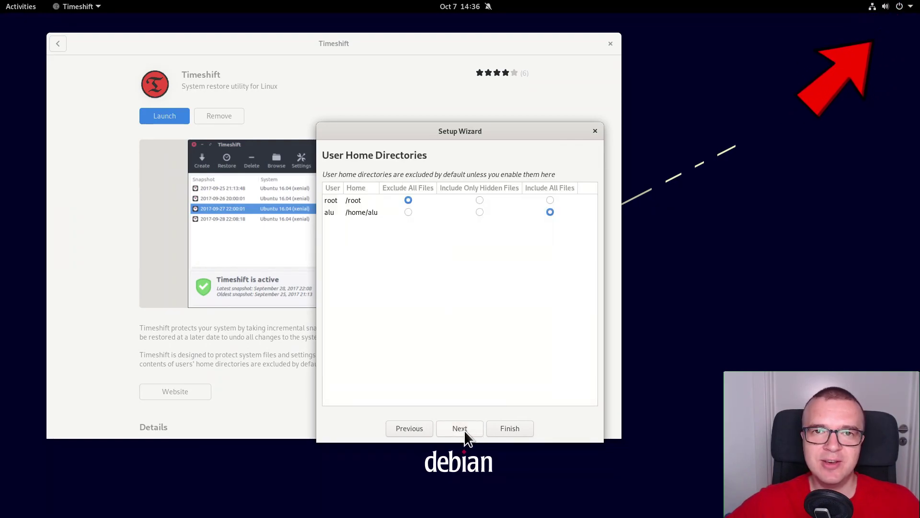
left_click(504, 429)
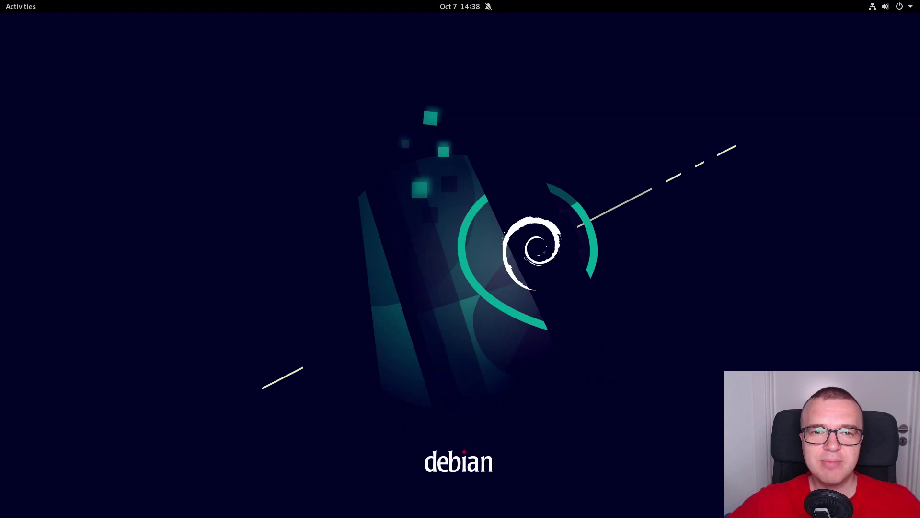
Step: Search 'exten' in Activities, launch Extensions, and scroll through its Built-In list
left_click(15, 10)
type("exten")
left_click(415, 72)
scroll(421, 260, "down", 6)
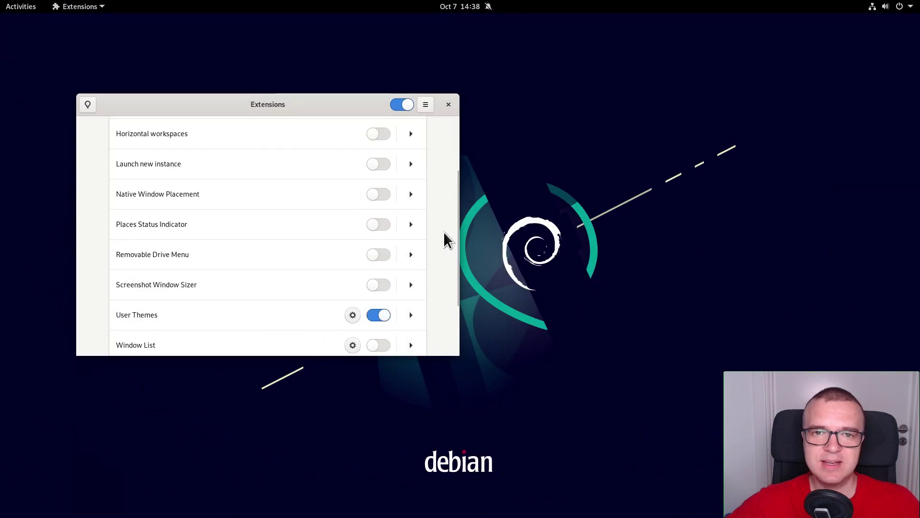
scroll(444, 240, "up", 6)
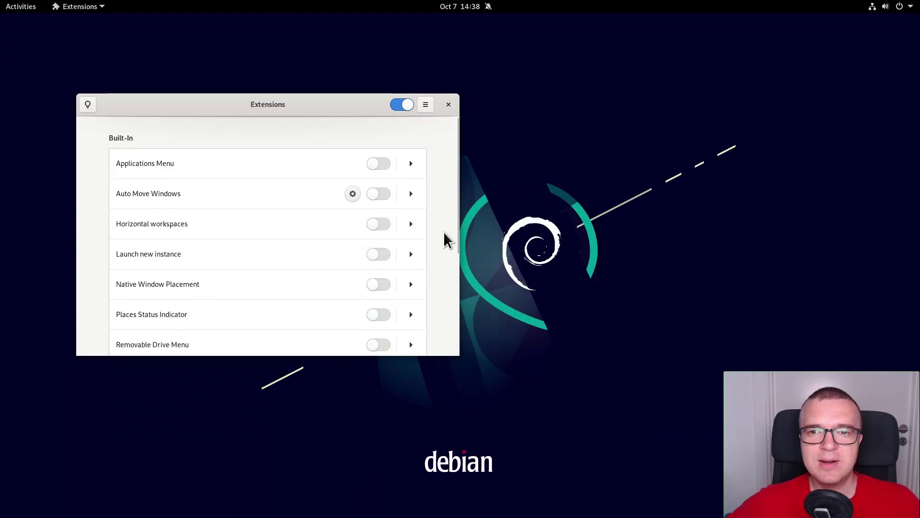
Step: In Firefox at extensions.gnome.org, install and approve the GNOME Shell integration add-on
mouse_move(15, 6)
left_click(23, 103)
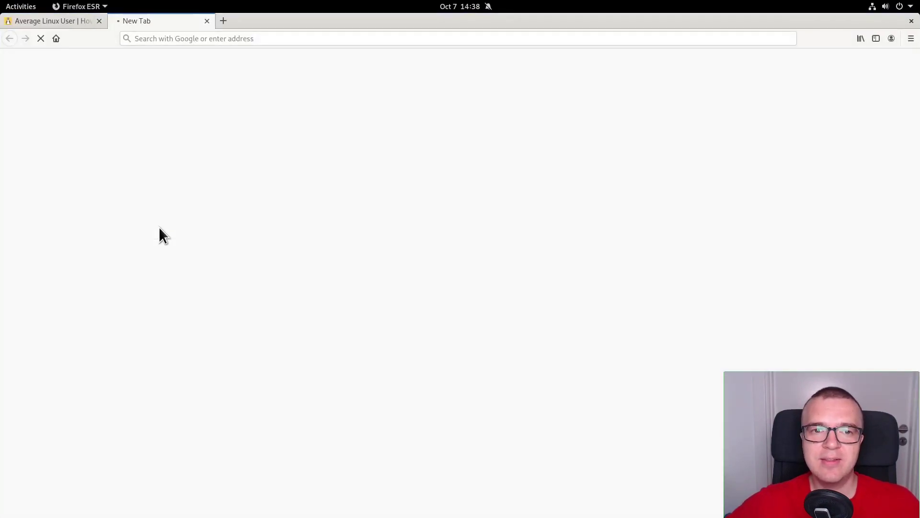
left_click_drag(172, 41, 259, 42)
left_click(80, 259)
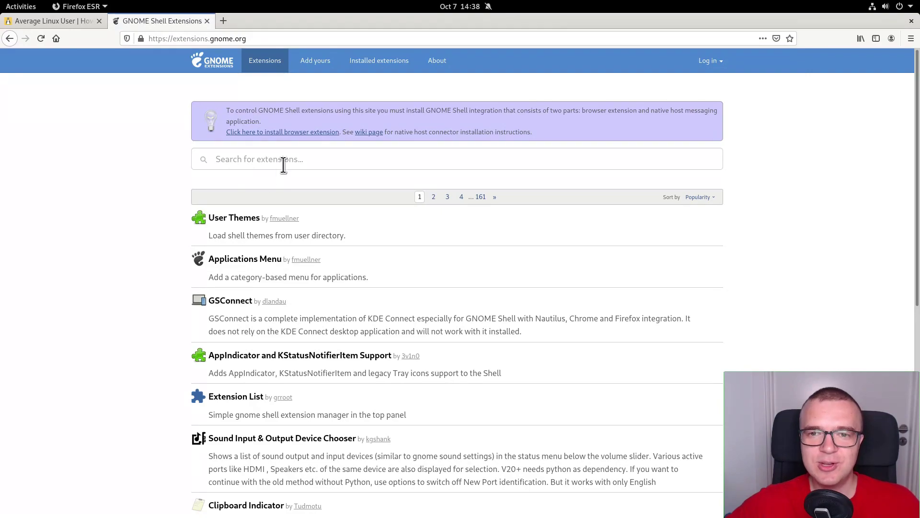
left_click(298, 128)
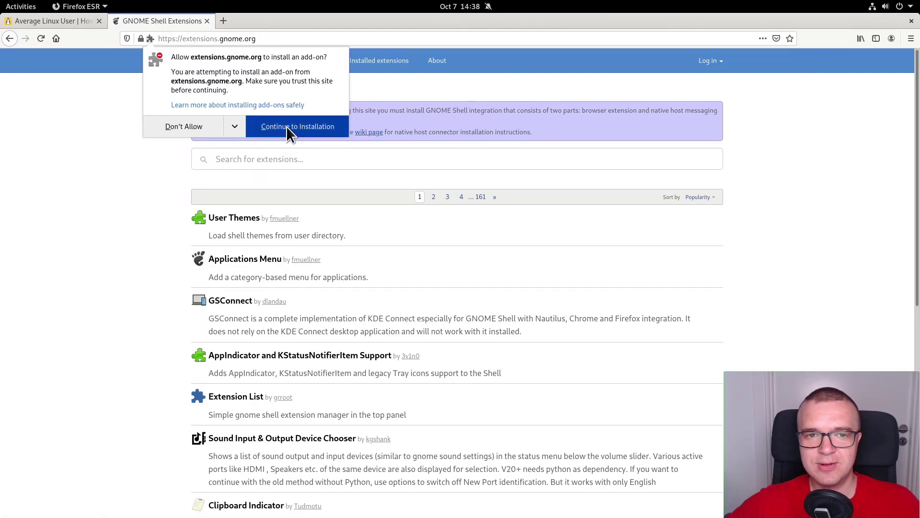
left_click(286, 125)
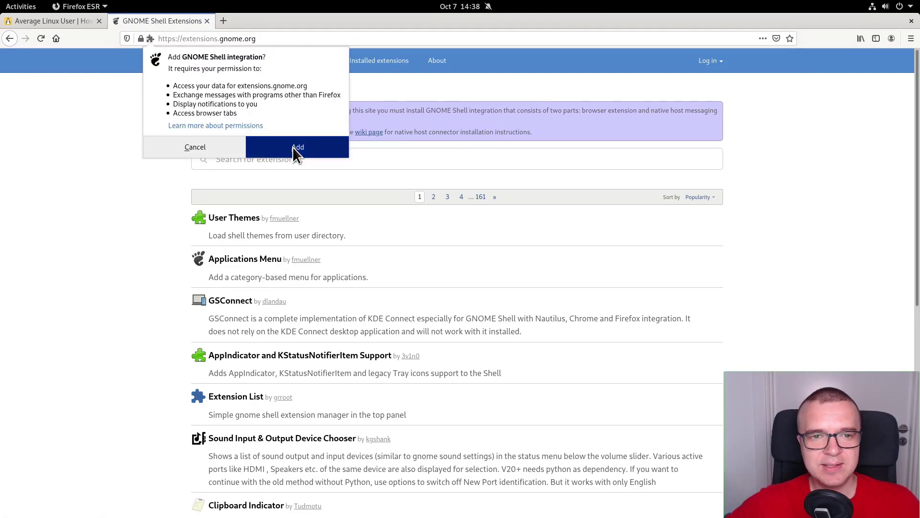
left_click(292, 147)
left_click(811, 111)
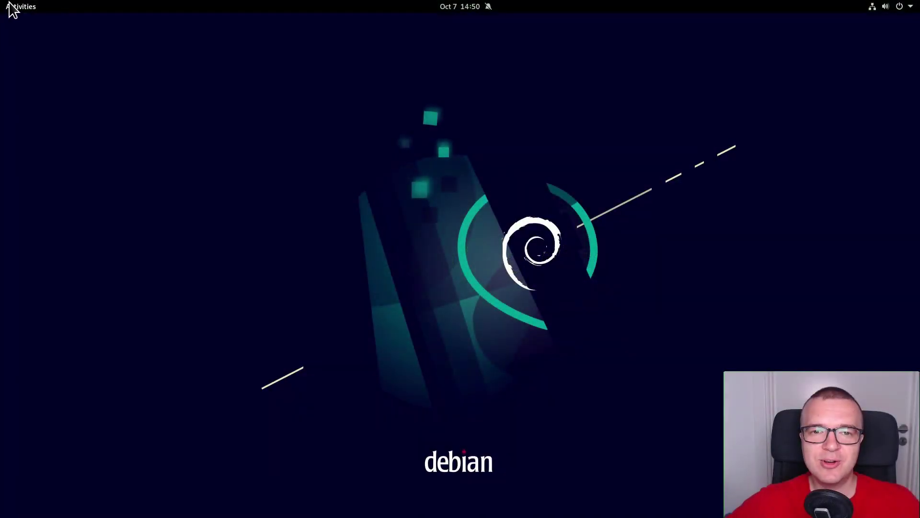
Step: Launch Zoom from the Activities search
left_click(23, 7)
type("zo")
key("Return")
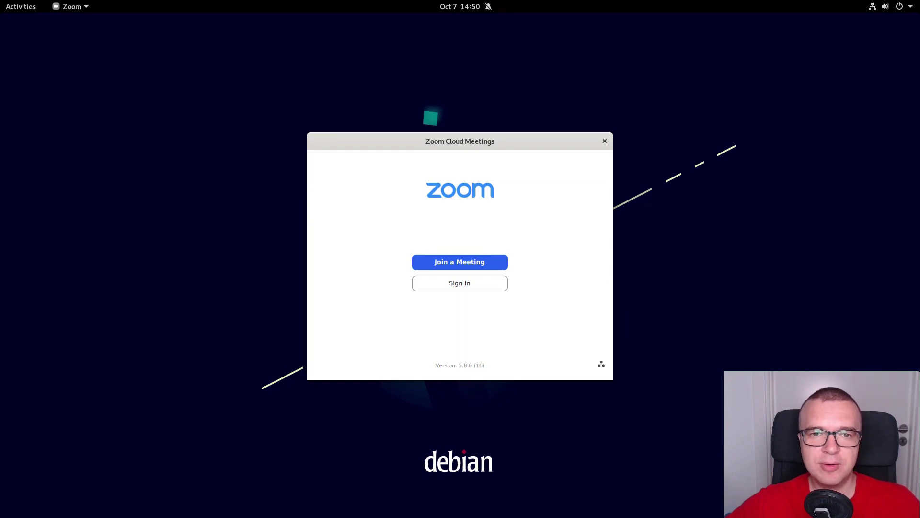
Step: In Firefox, find TopIcons Plus on extensions.gnome.org, switch it ON and confirm the install
left_click(25, 9)
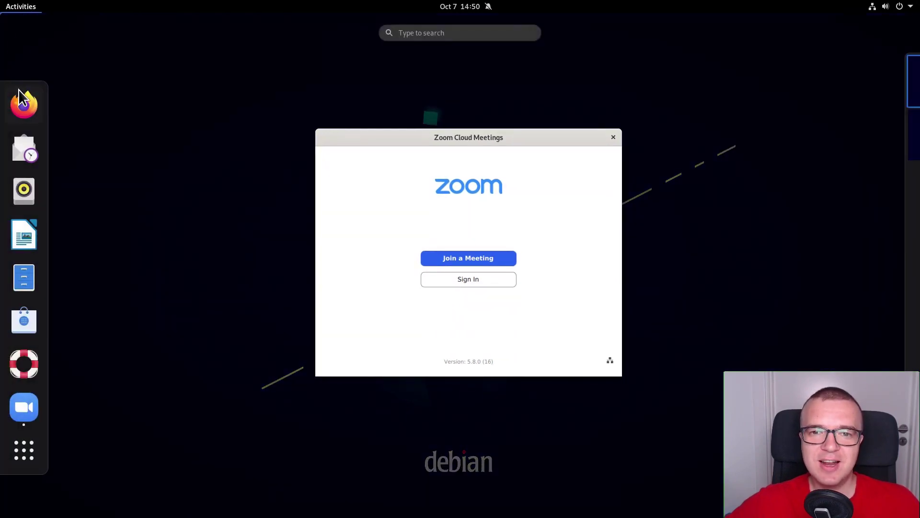
left_click(22, 102)
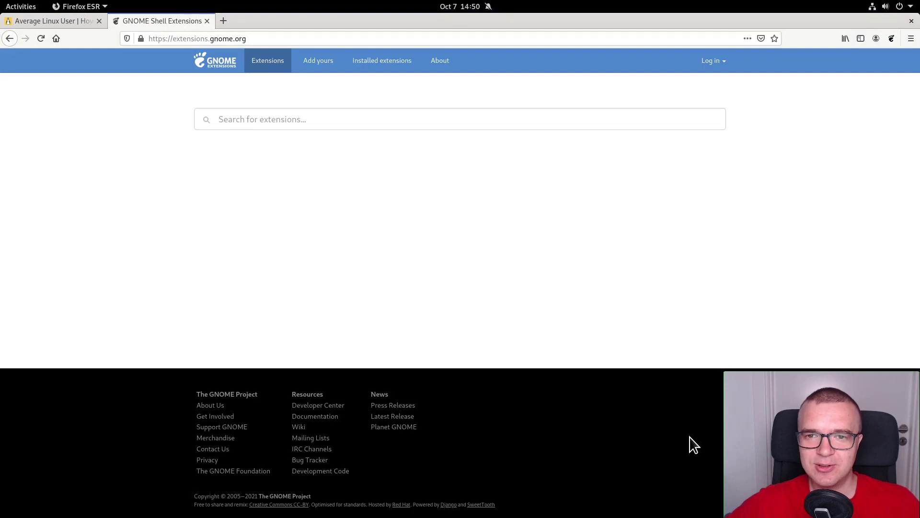
left_click(420, 120)
type("topicons")
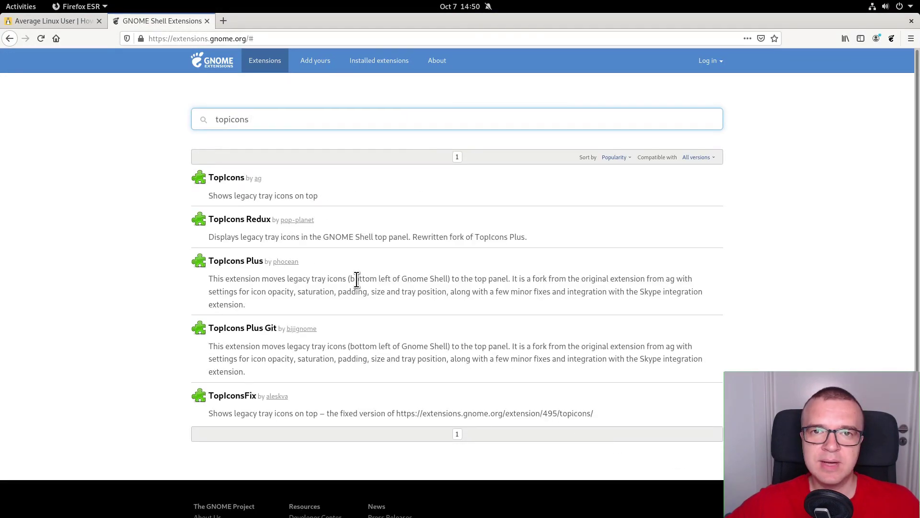
left_click(237, 262)
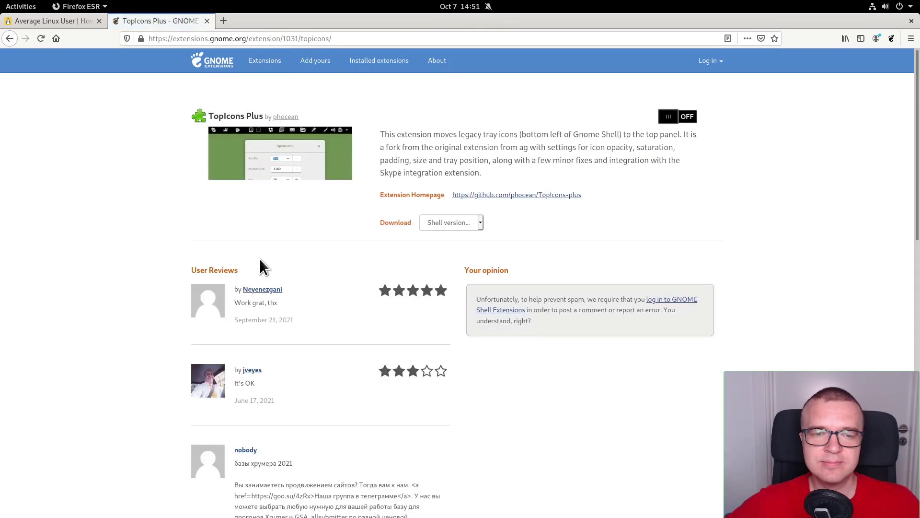
left_click(689, 117)
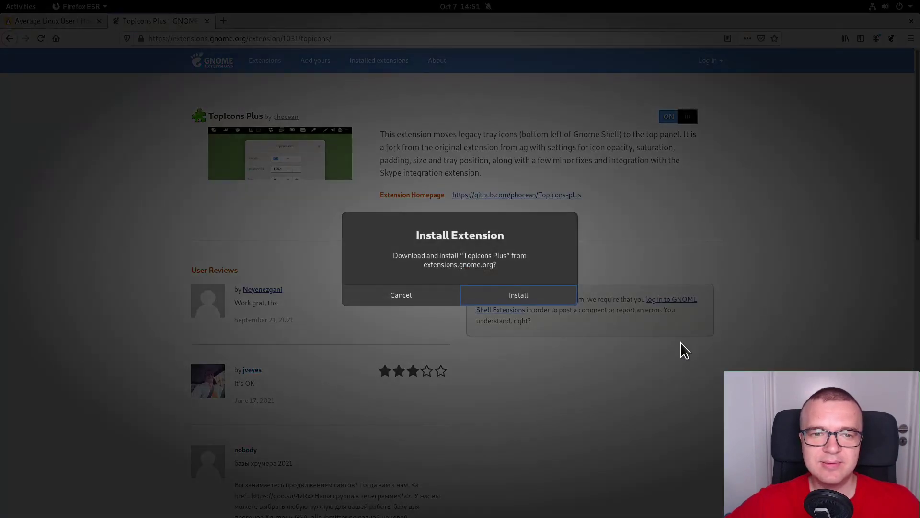
left_click(549, 295)
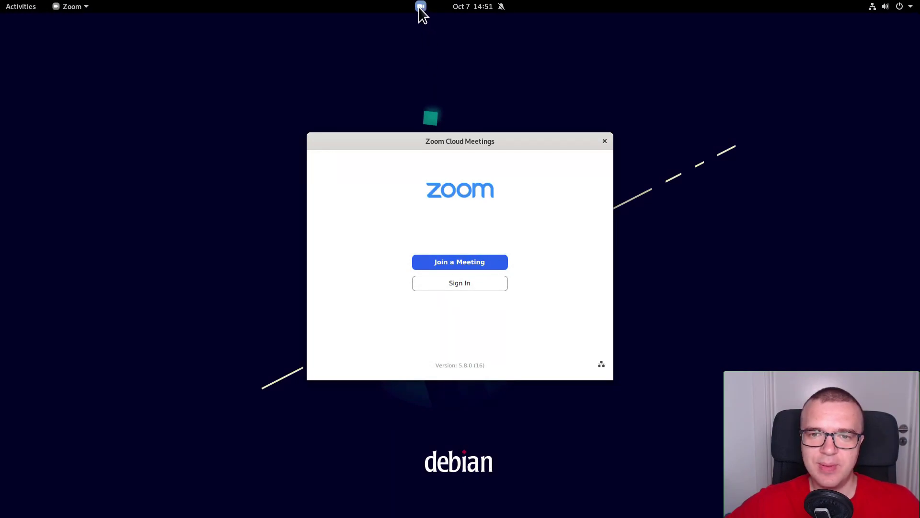
Step: Set TopIcons Plus tray horizontal alignment to Right, then close its settings and Extensions
left_click(10, 7)
type("ext")
key("Return")
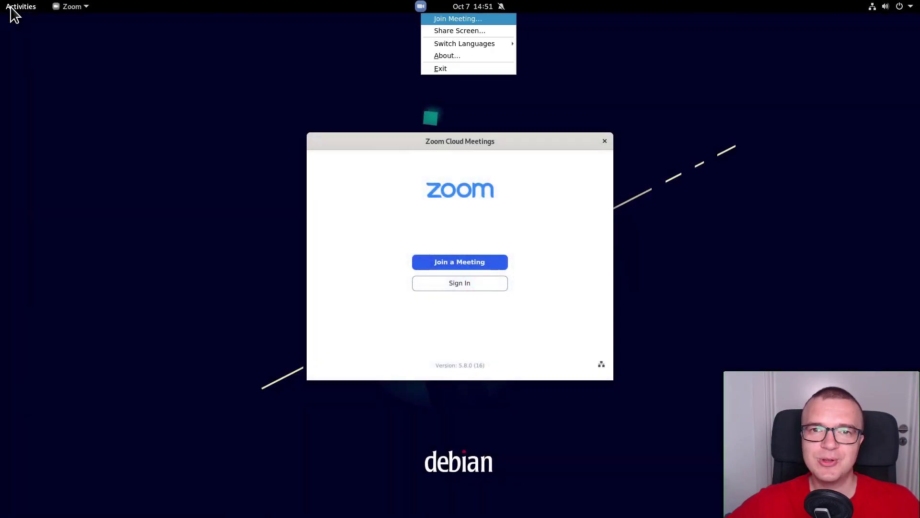
left_click(277, 84)
left_click(291, 205)
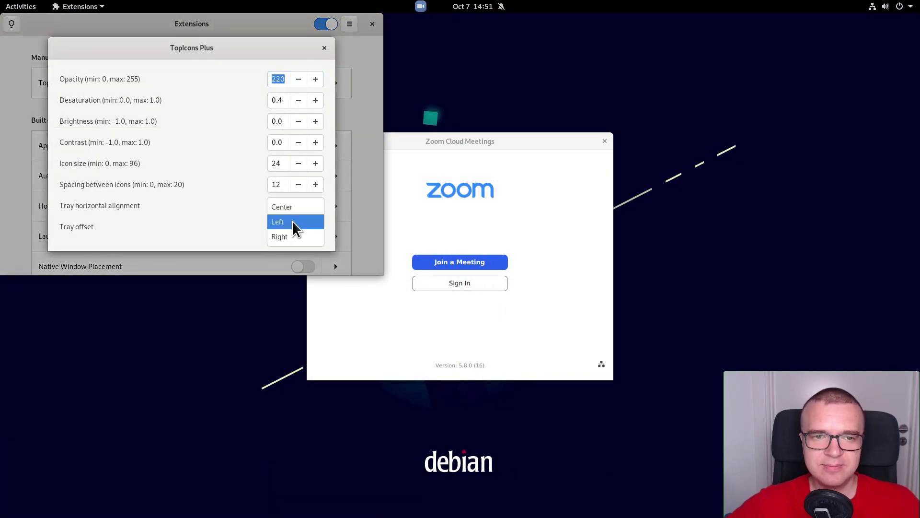
left_click(293, 237)
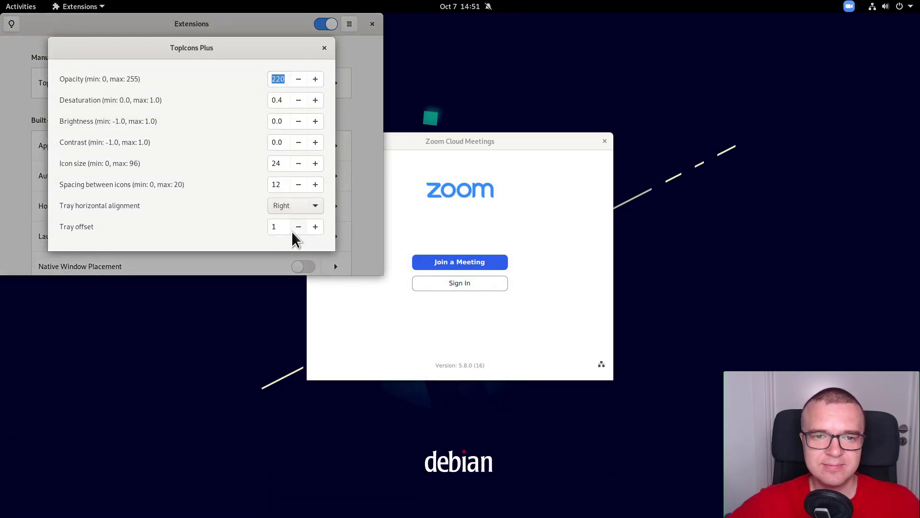
left_click(324, 48)
left_click(373, 24)
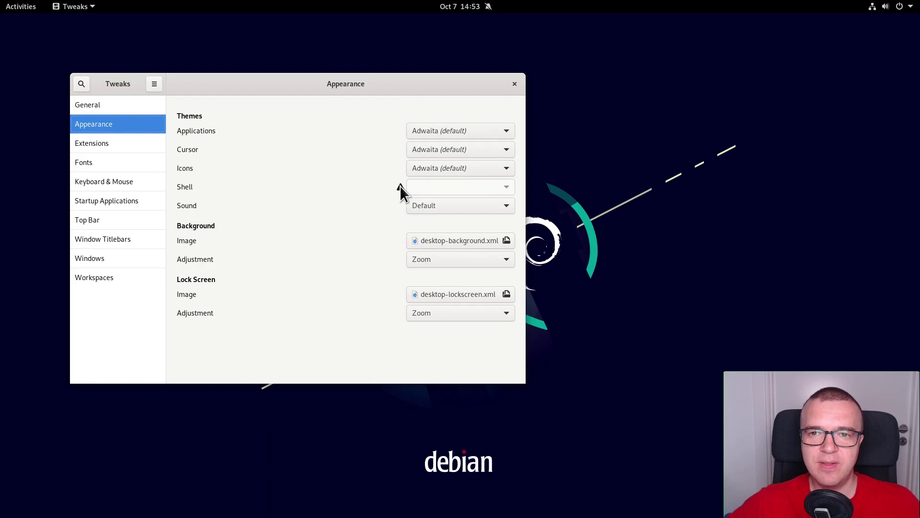
Step: Switch on the User Themes extension in the Extensions app, then close it
mouse_move(400, 186)
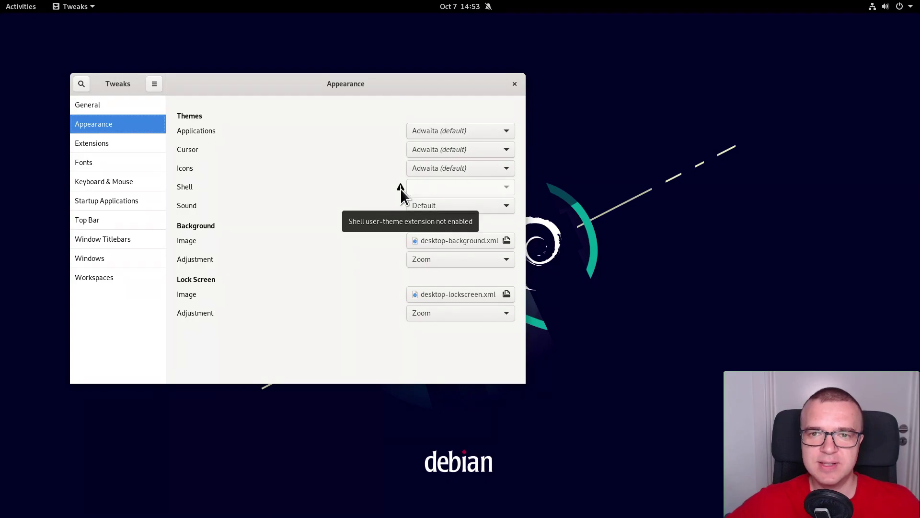
left_click(23, 10)
type("ext")
key("Return")
scroll(781, 273, "down", 2)
scroll(671, 273, "down", 2)
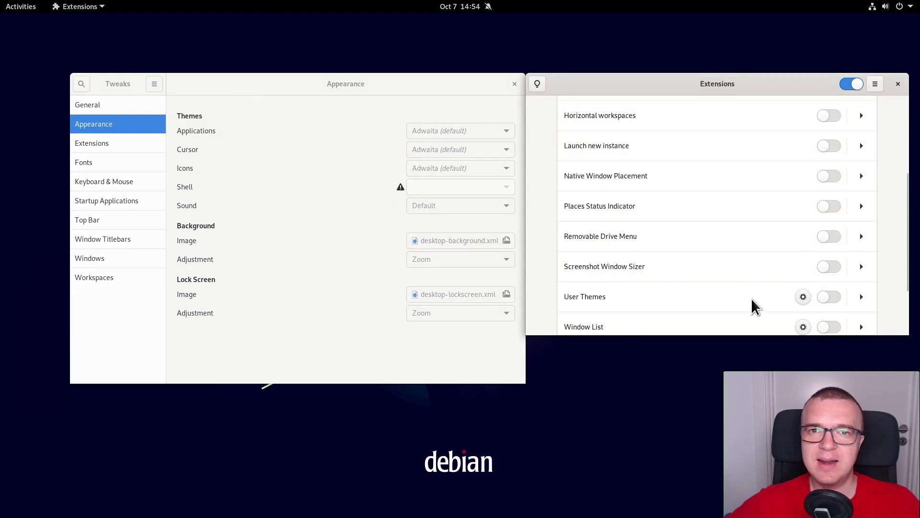
left_click(830, 297)
left_click(898, 84)
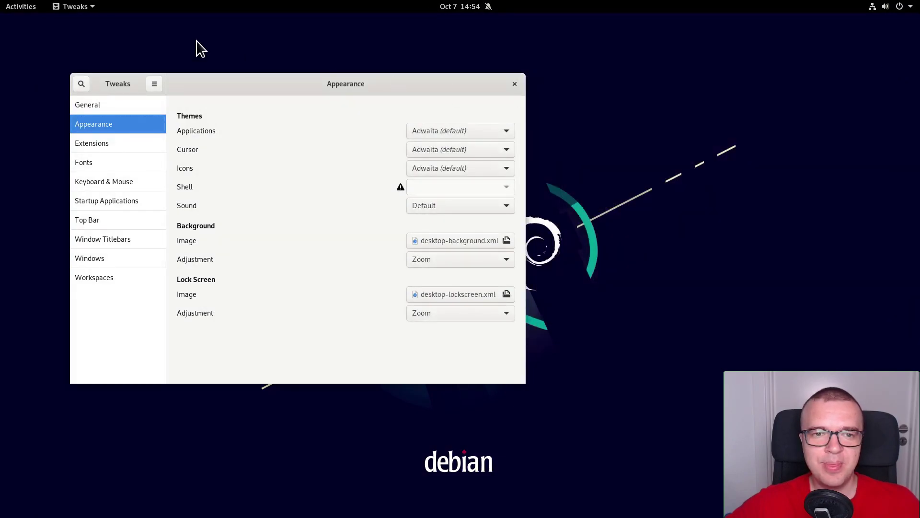
Step: Download the Fluent.tar.xz theme archive from its gnome-look.org product page
left_click(29, 7)
left_click(24, 104)
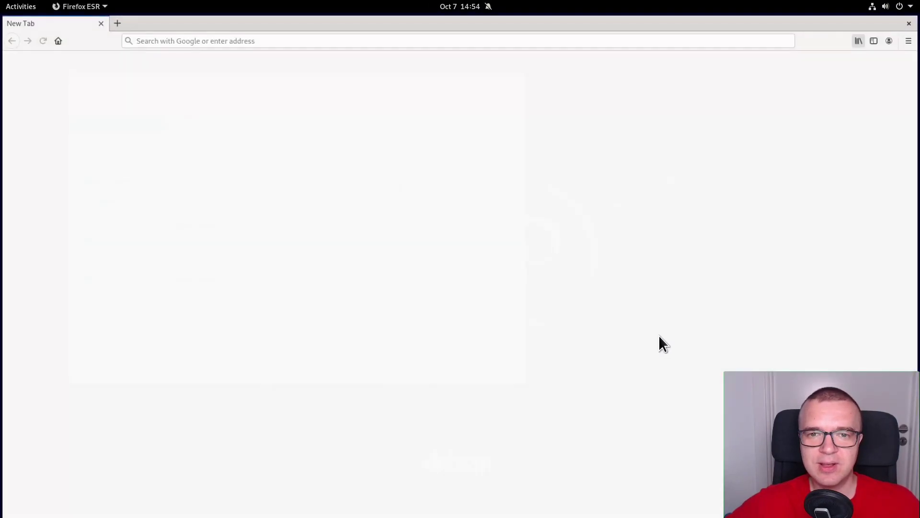
left_click(289, 150)
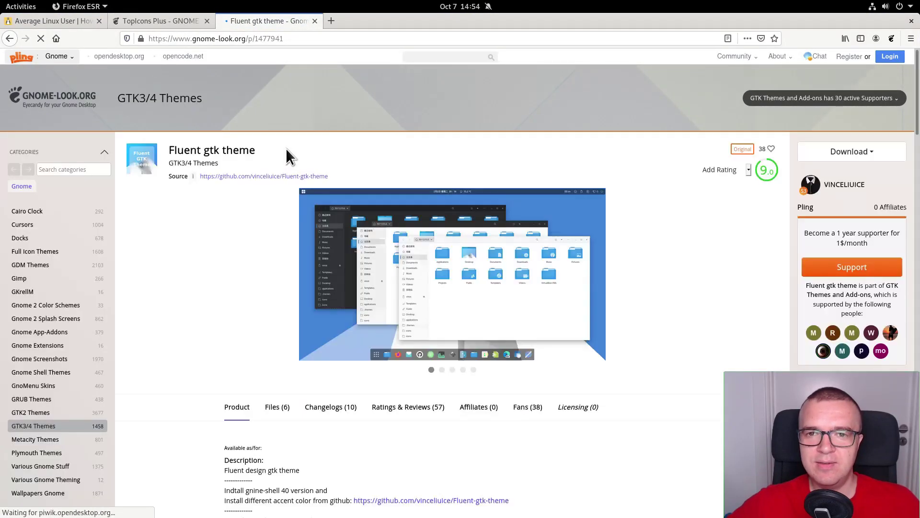
scroll(283, 240, "down", 2)
left_click(277, 326)
scroll(534, 378, "down", 1)
left_click(505, 333)
left_click(370, 284)
left_click(537, 332)
left_click(911, 22)
Step: Extract the Fluent.tar.xz archive in the Downloads folder
key("super")
left_click(25, 148)
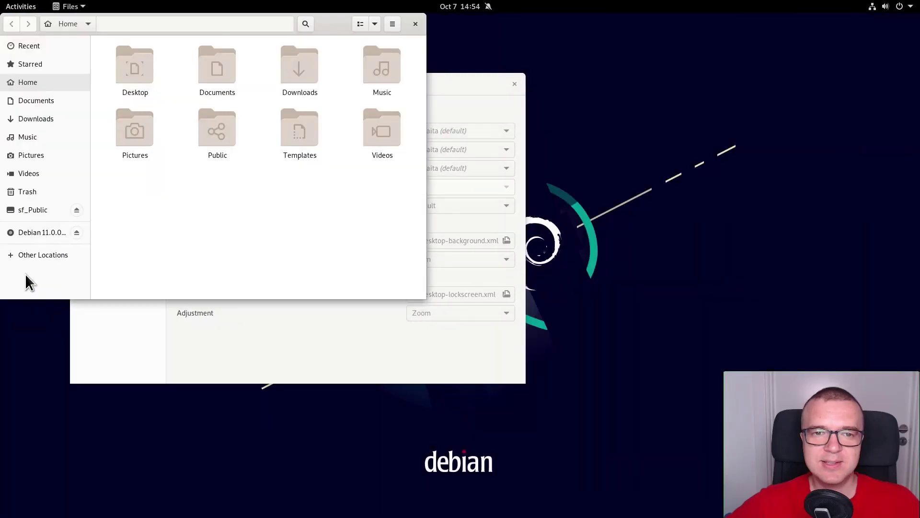
left_click(38, 120)
right_click(135, 77)
left_click(163, 192)
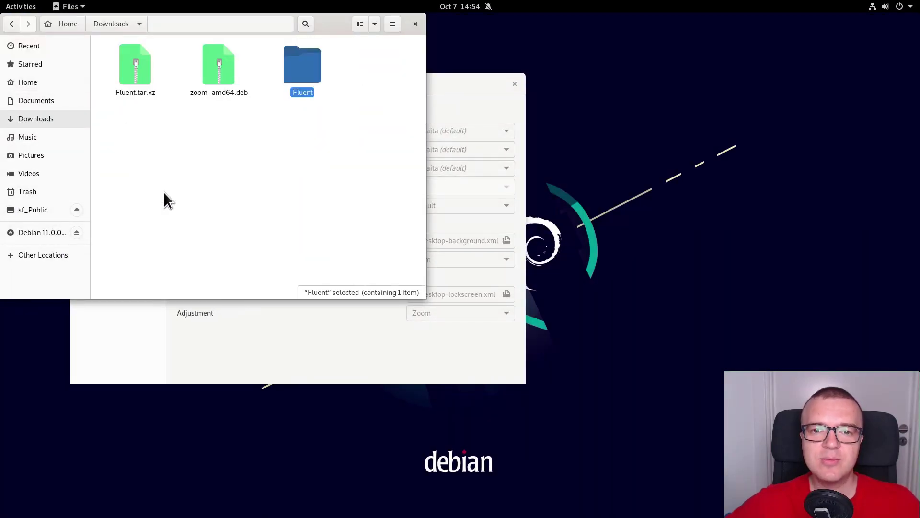
Step: Show hidden files in Home, create a .themes folder and paste the Fluent folder into it
left_click(28, 83)
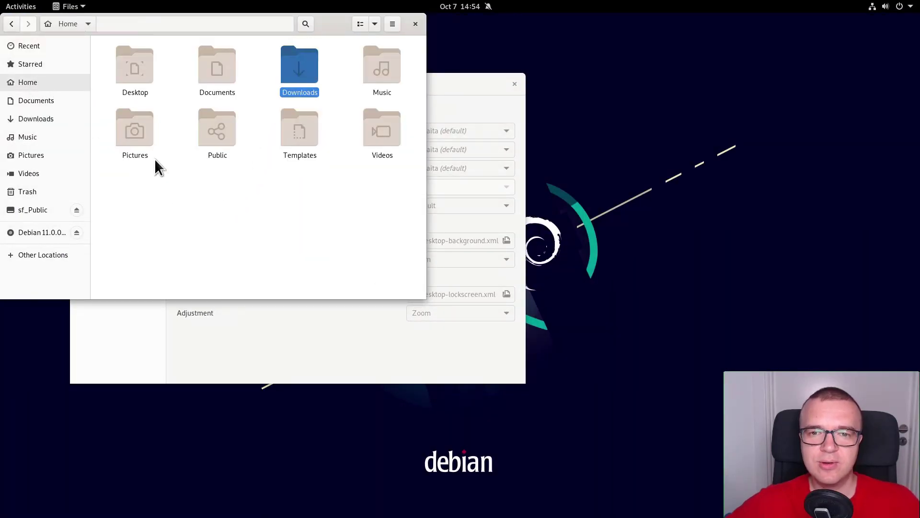
right_click(236, 212)
left_click(225, 201)
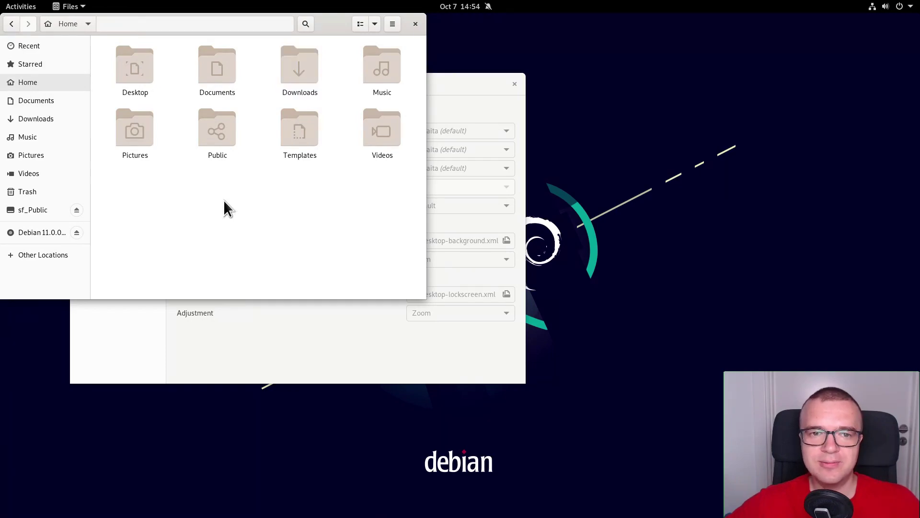
key("ctrl+h")
right_click(250, 217)
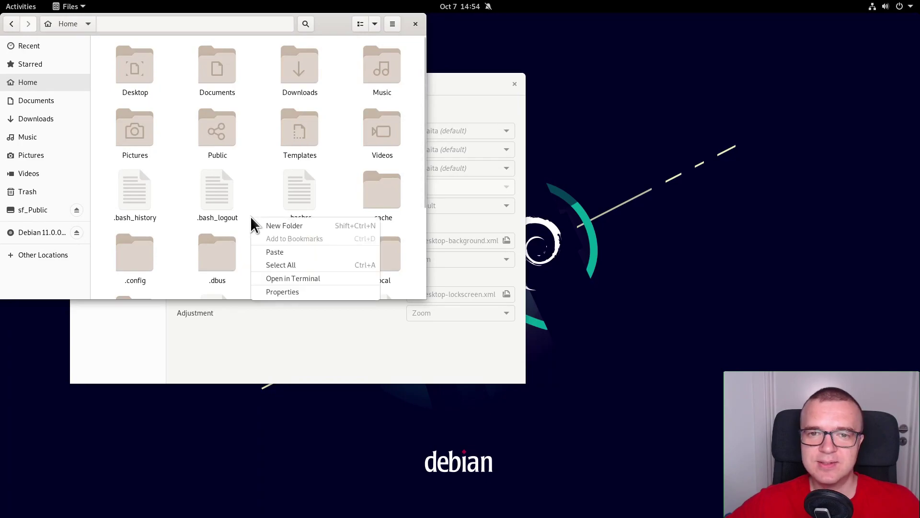
left_click(279, 223)
type(".themes")
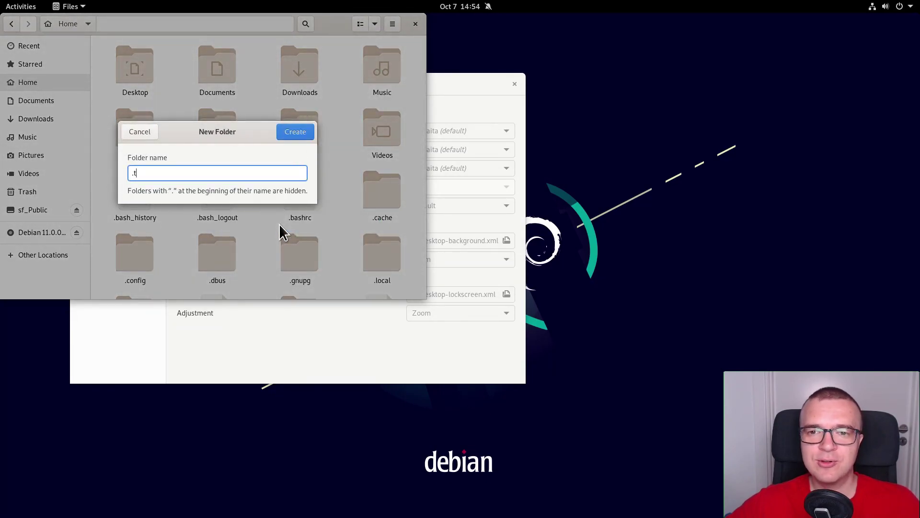
key("Return")
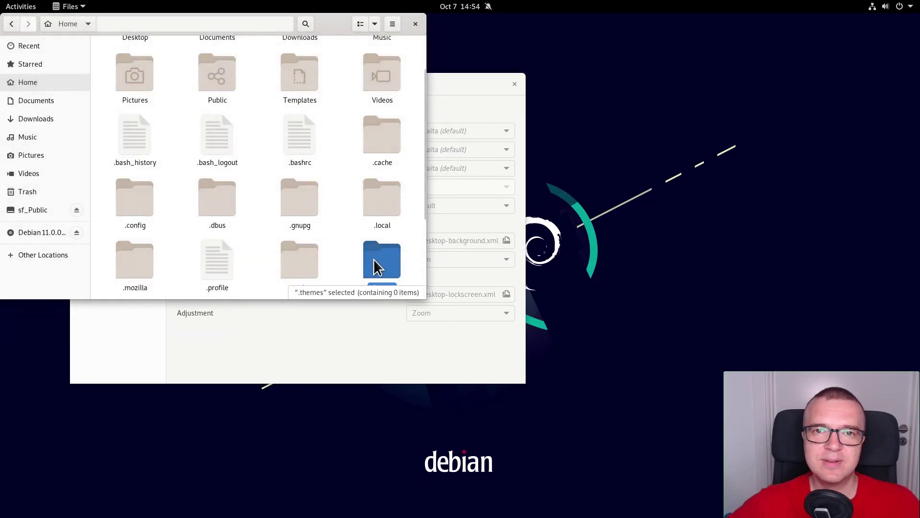
double_click(369, 257)
key("ctrl+v")
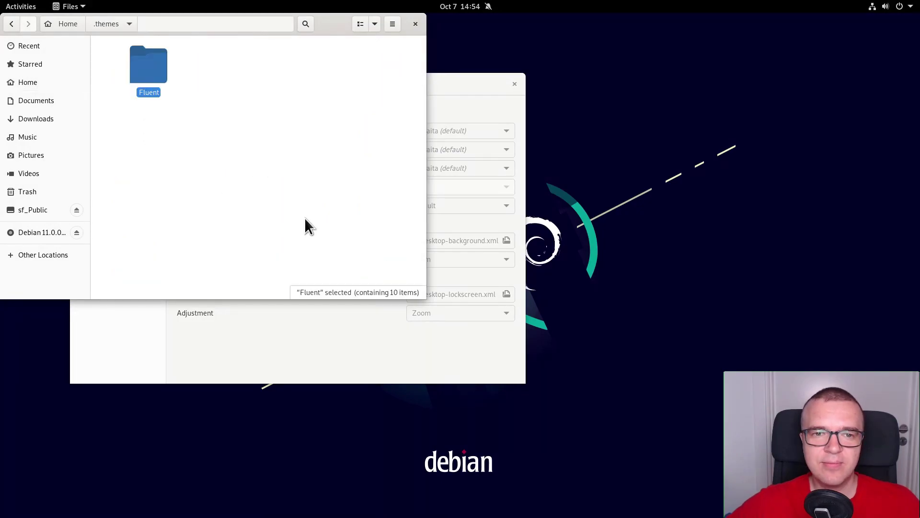
left_click(305, 219)
Step: Close Files and restart Tweaks so it picks up the new theme
left_click(415, 24)
left_click(515, 83)
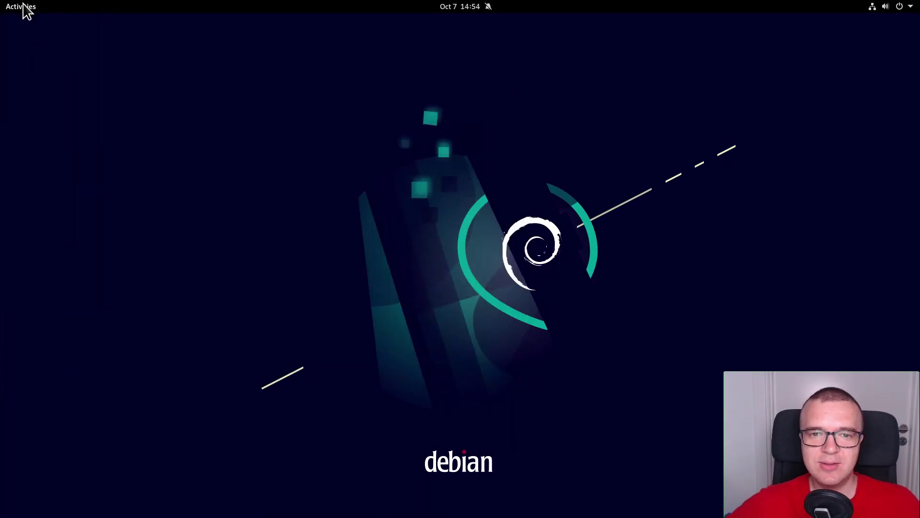
left_click(21, 7)
type("twe")
key("Return")
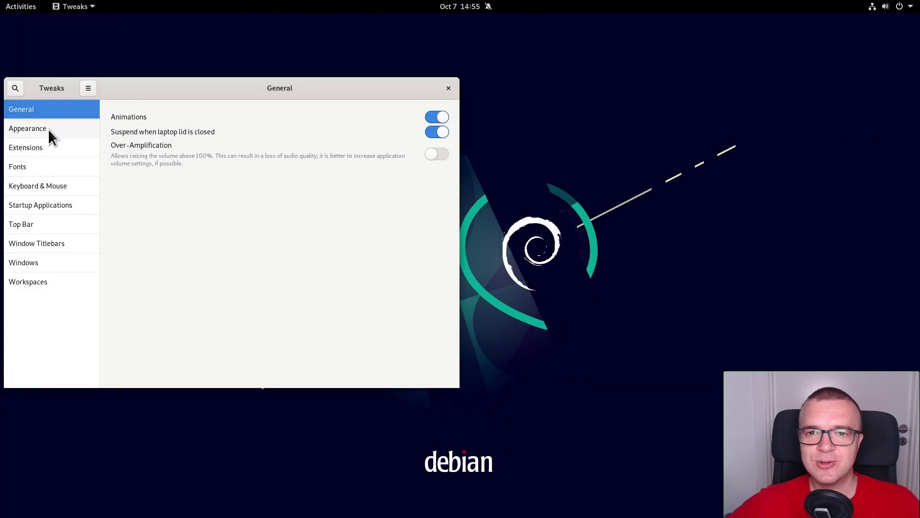
Step: In Tweaks Appearance, set both the Applications and Shell themes to Fluent
left_click(48, 128)
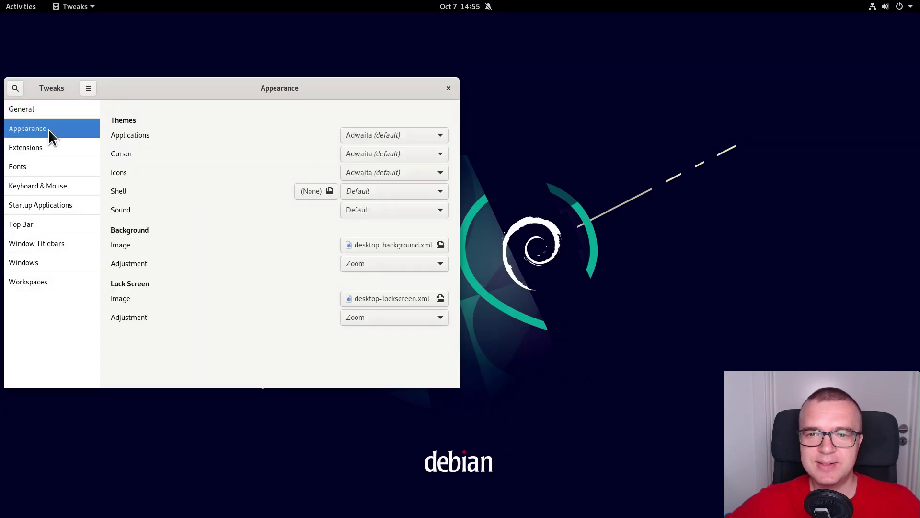
left_click(392, 135)
left_click(372, 165)
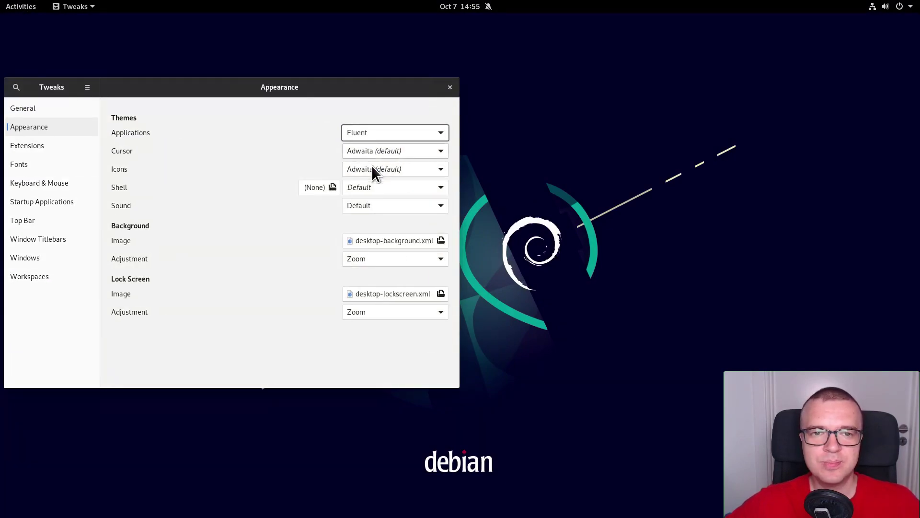
left_click_drag(344, 83, 374, 71)
left_click(410, 173)
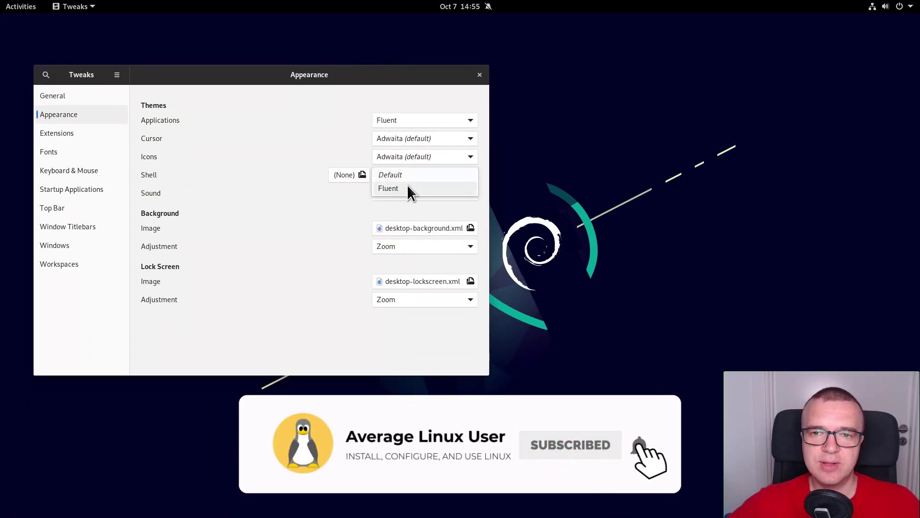
left_click(407, 186)
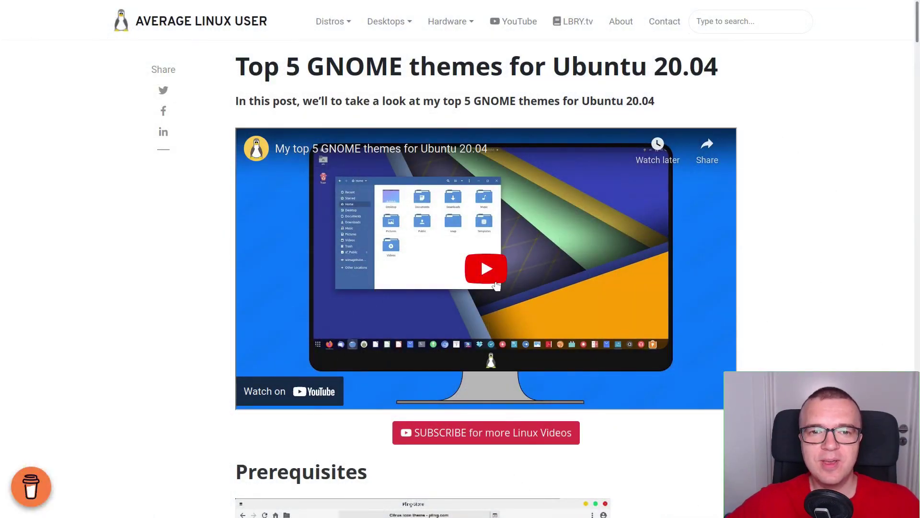
left_click(495, 284)
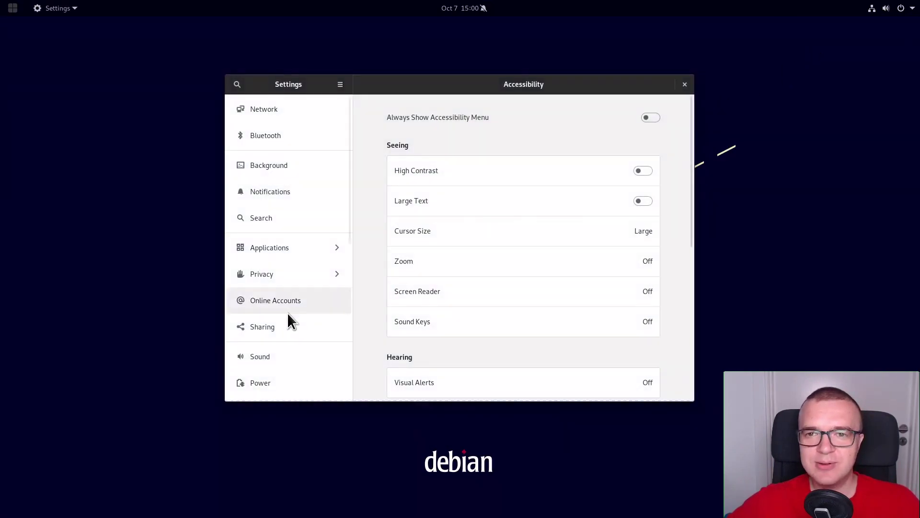
Step: In Settings Users, click the account avatar and choose to select a picture file
scroll(286, 315, "down", 5)
left_click(266, 375)
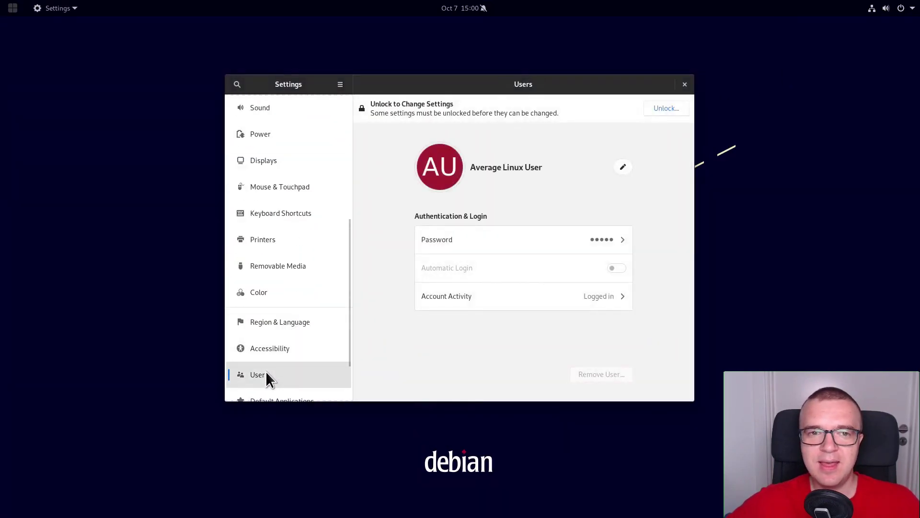
left_click(459, 159)
left_click(424, 410)
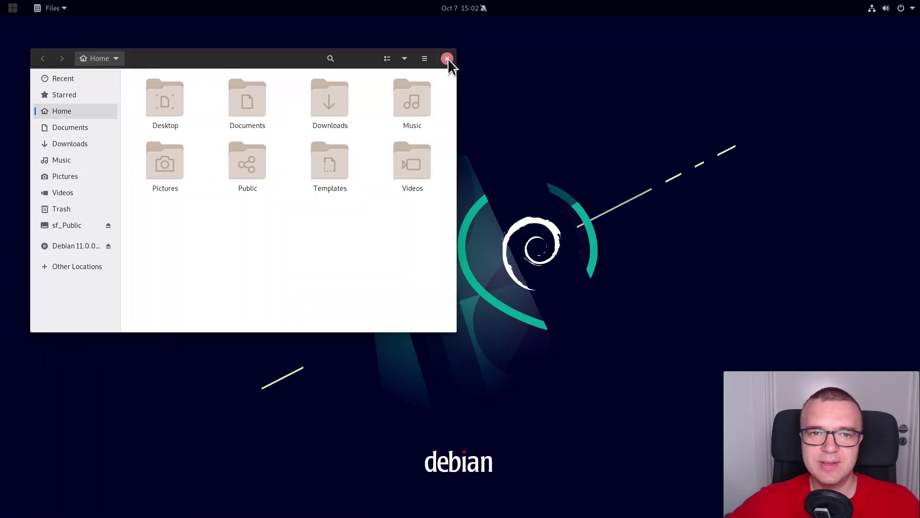
Step: Turn on the Minimize titlebar button in Tweaks' Window Titlebars page
left_click(12, 8)
type("tweak")
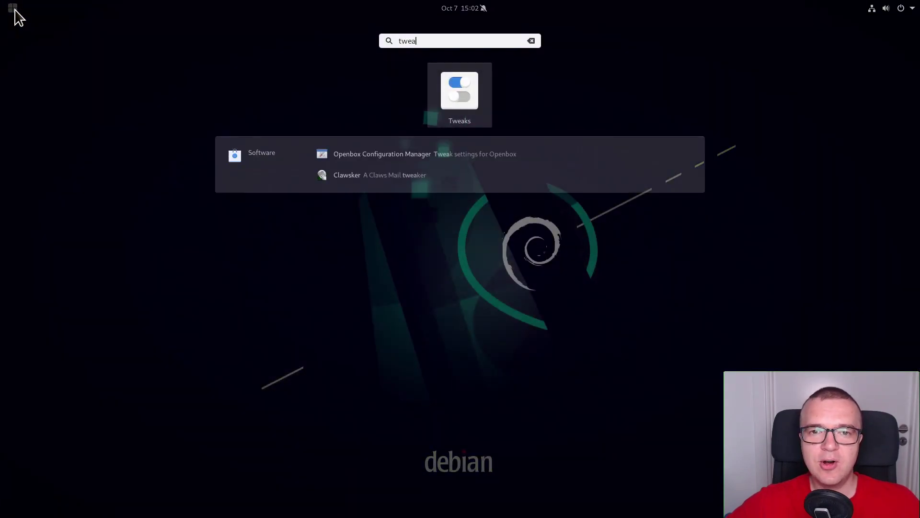
key("Return")
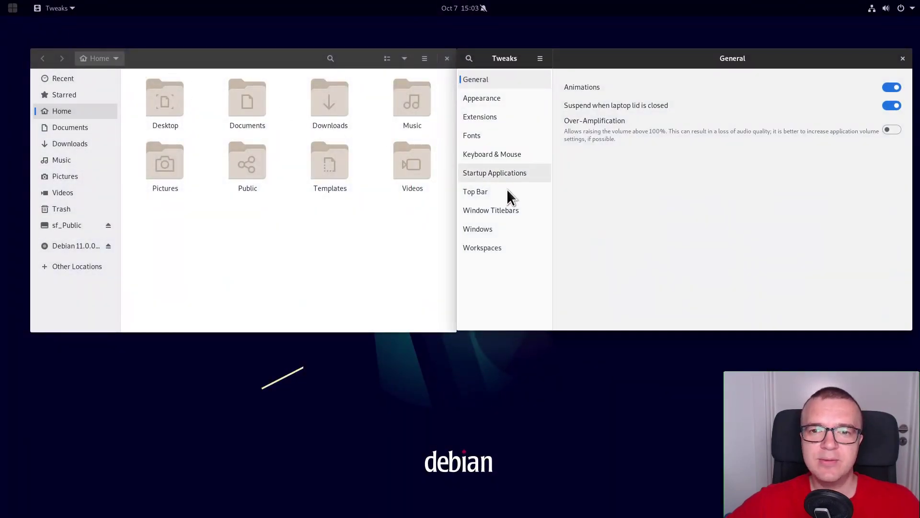
left_click(509, 210)
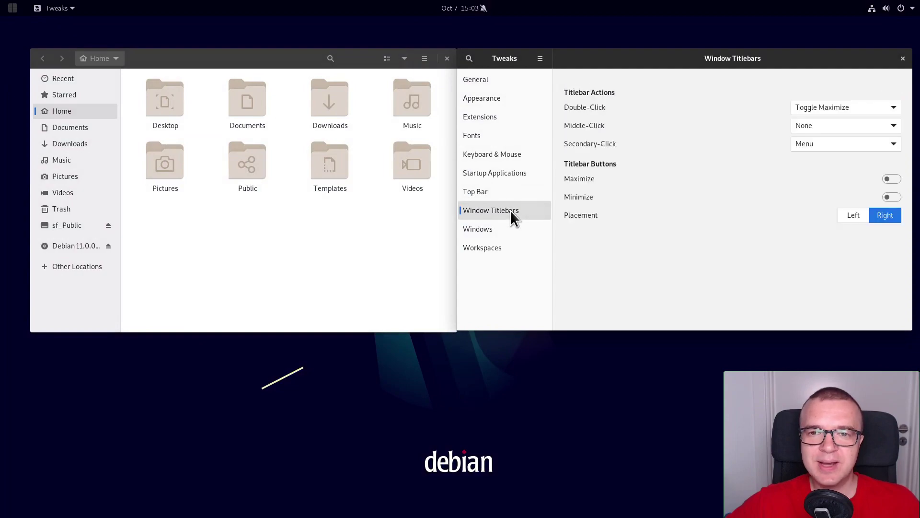
left_click(890, 197)
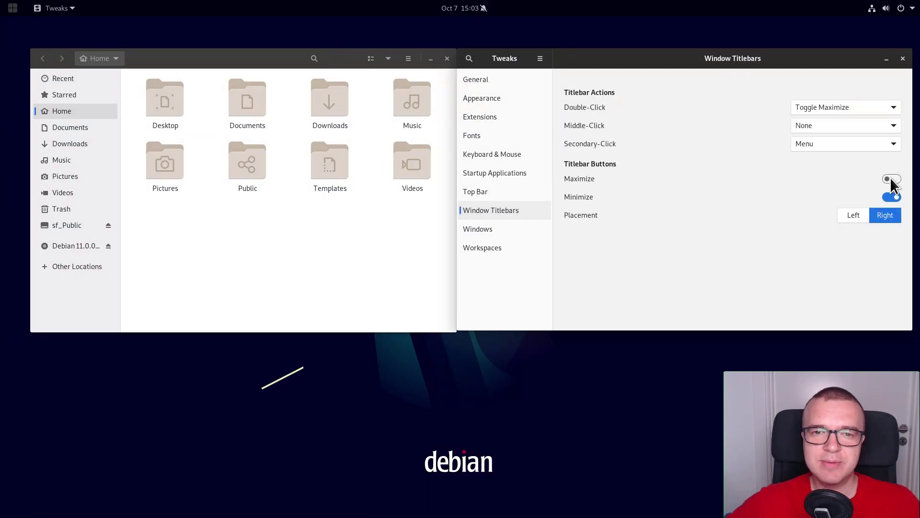
double_click(762, 58)
double_click(742, 19)
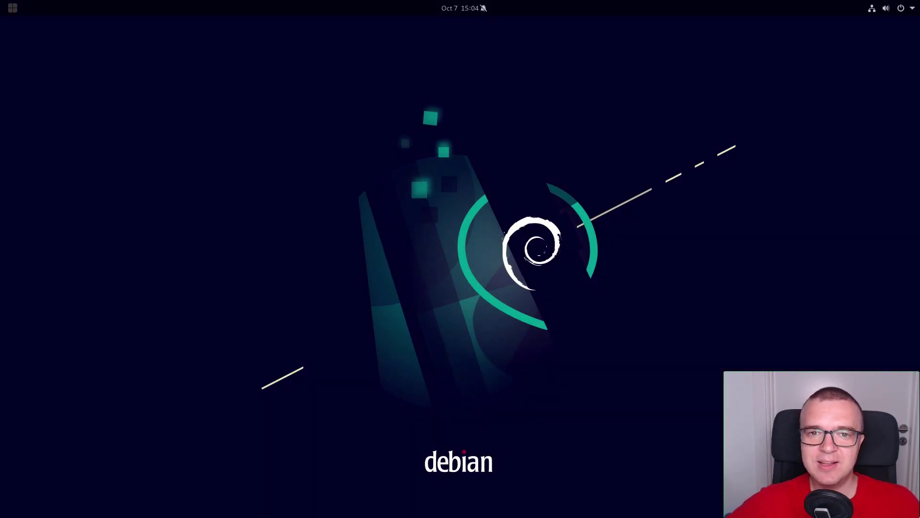
Step: Switch Night Light on in the Displays settings' Night Light tab
left_click(906, 11)
left_click(847, 60)
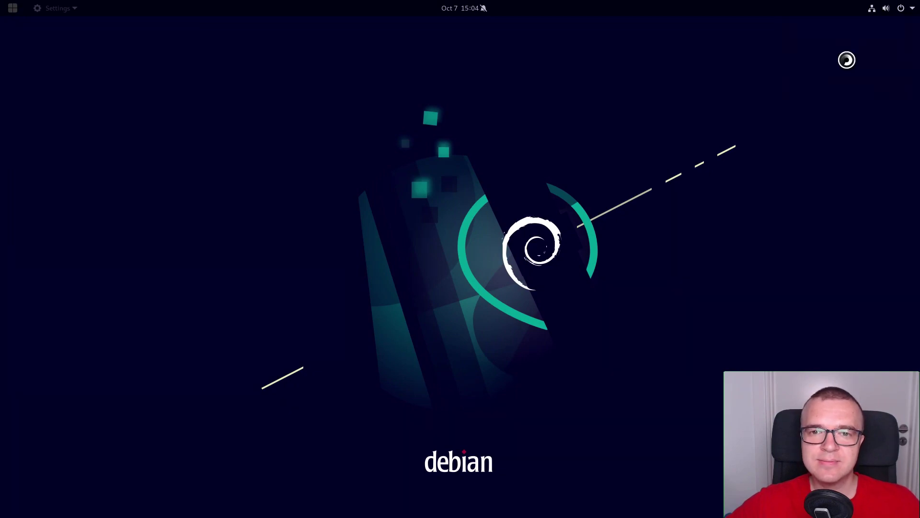
scroll(287, 254, "down", 3)
left_click(265, 342)
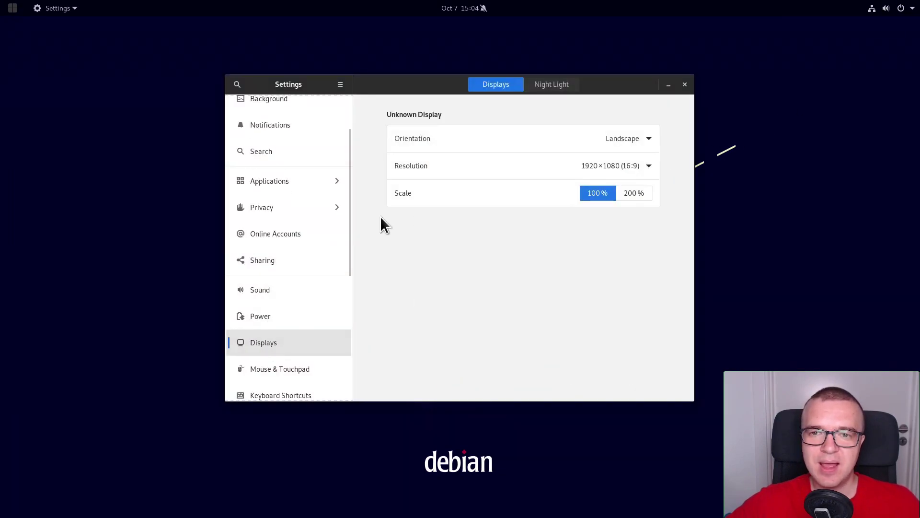
left_click(549, 86)
left_click(636, 153)
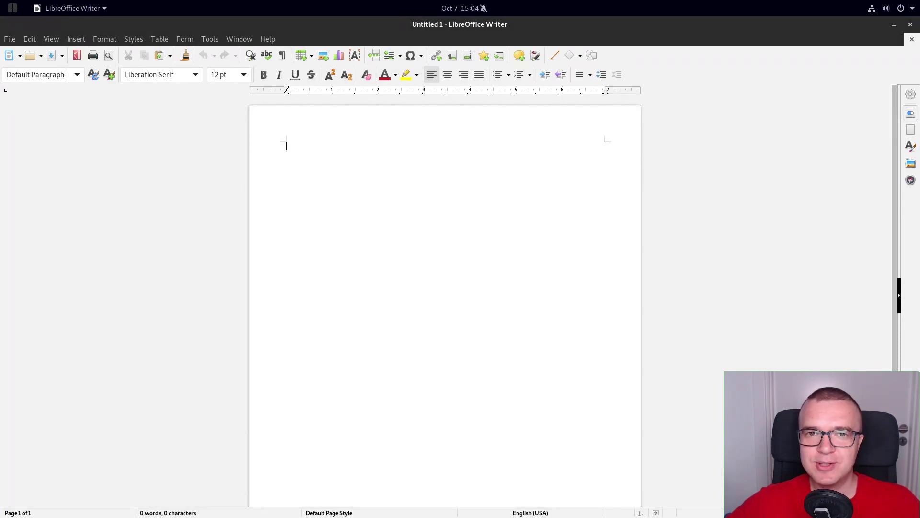
Step: Try the Single Toolbar interface in Writer, then switch back to Standard Toolbar
left_click(52, 41)
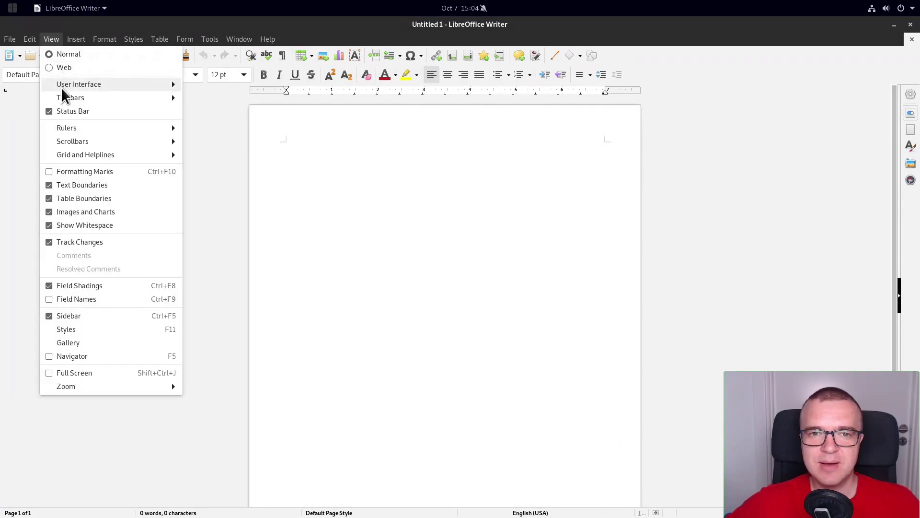
mouse_move(85, 98)
mouse_move(111, 85)
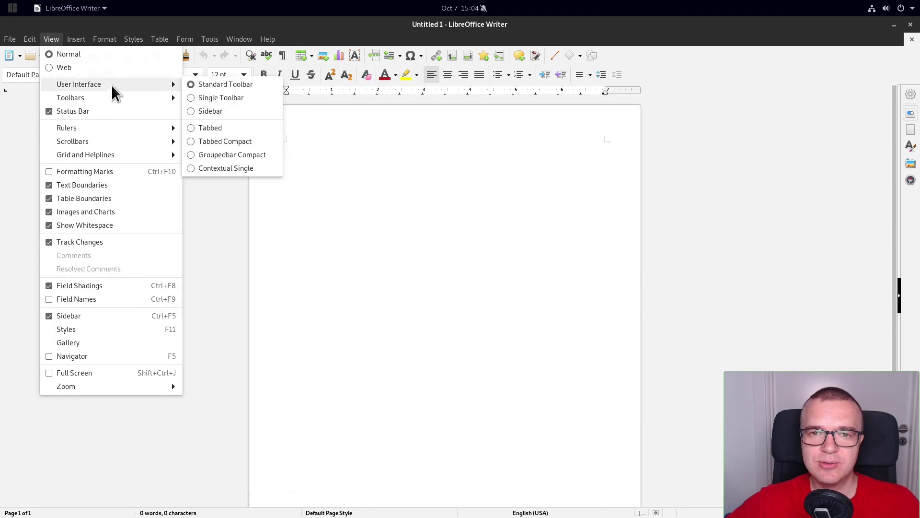
left_click(201, 98)
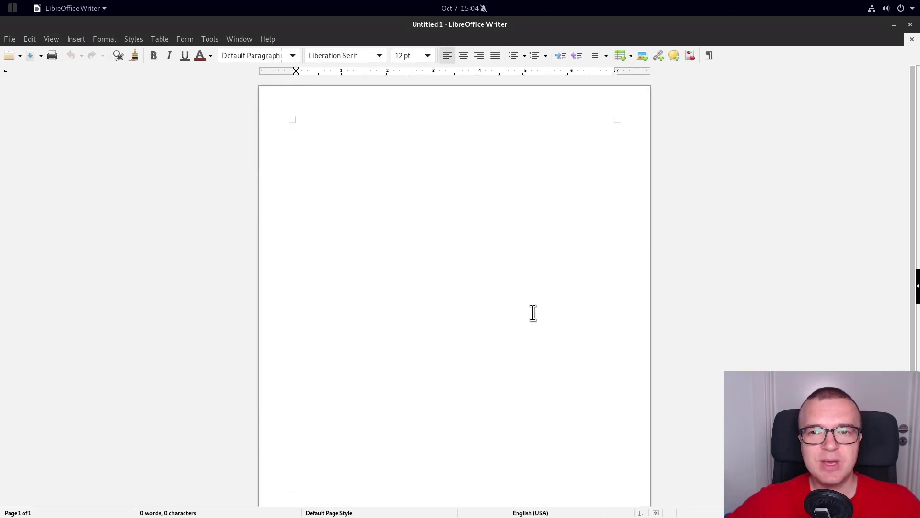
left_click(56, 39)
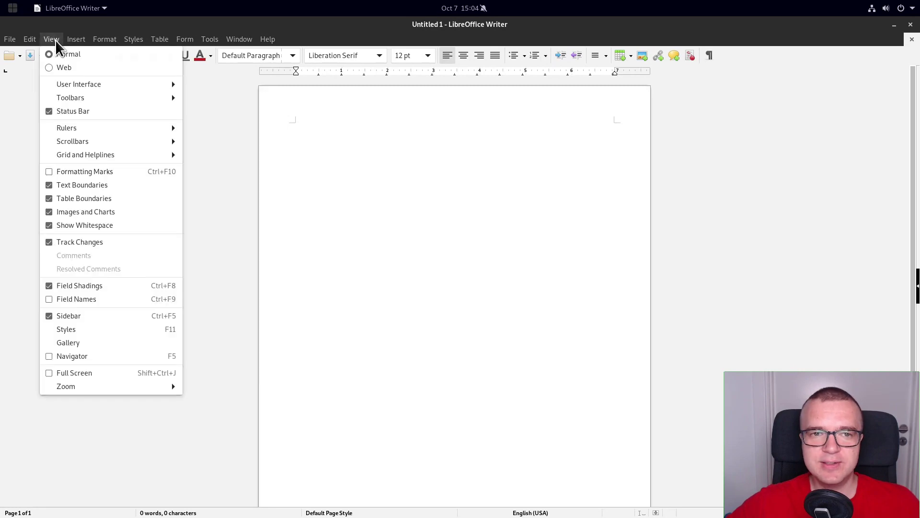
mouse_move(82, 84)
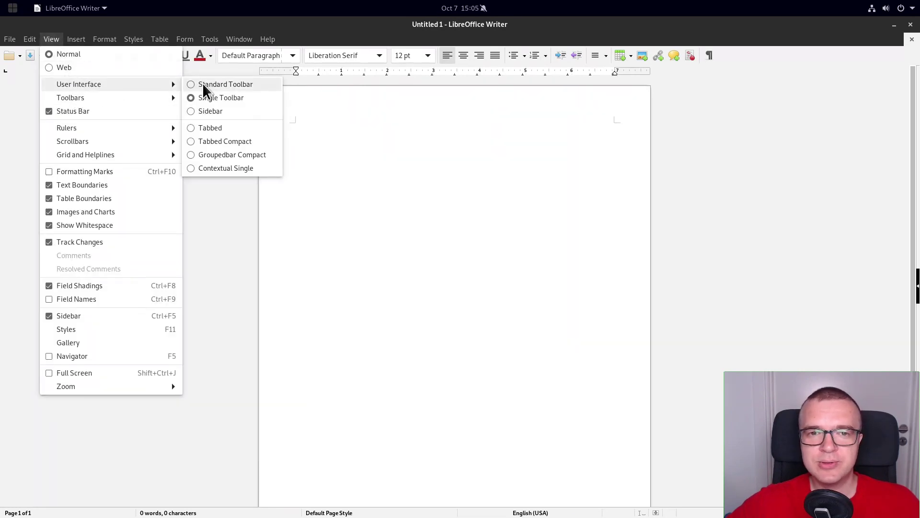
left_click(197, 128)
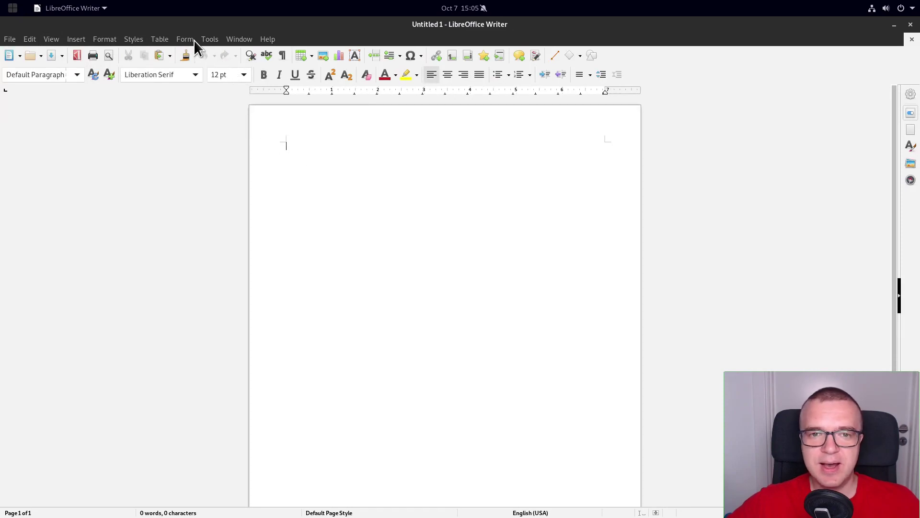
Step: Set the icon style to Colibre under Tools > Options > View
left_click(210, 39)
left_click(241, 370)
left_click(259, 184)
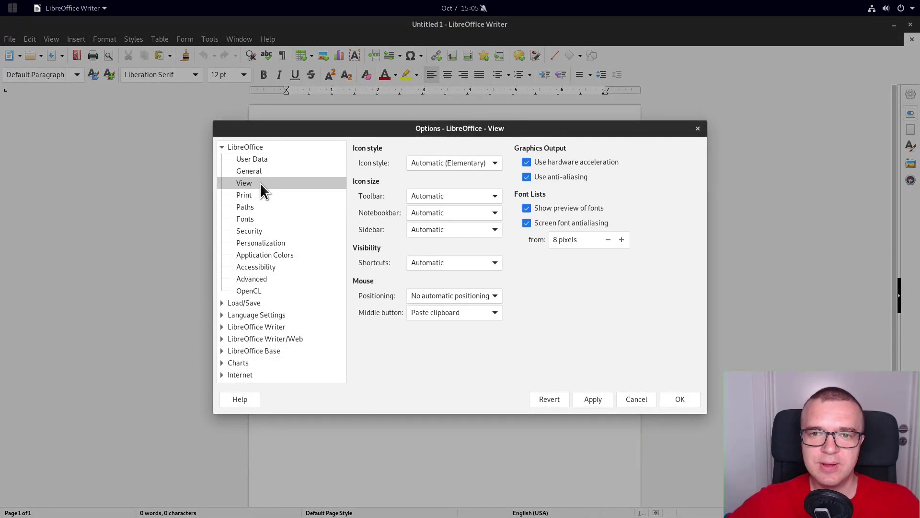
left_click(445, 164)
left_click(447, 192)
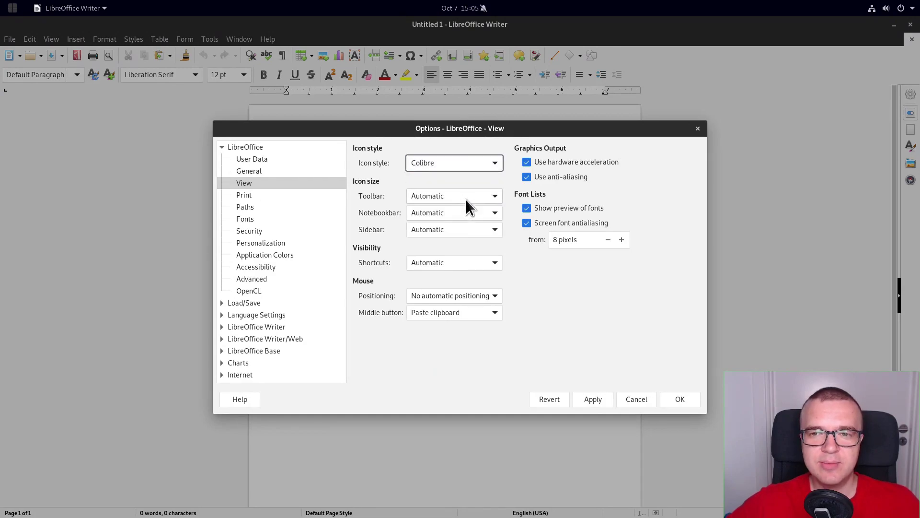
left_click(689, 403)
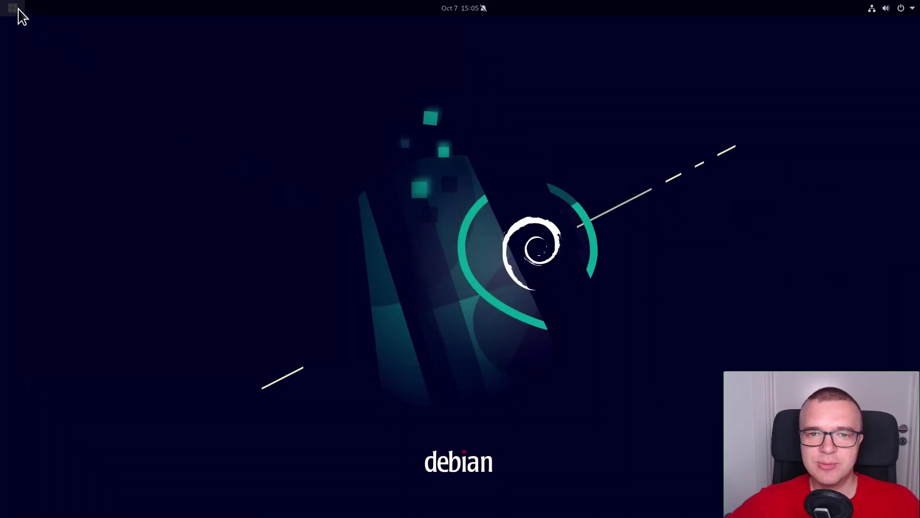
Step: Search GNOME Software for 'Gnome software' and open the Software app's page
left_click(14, 10)
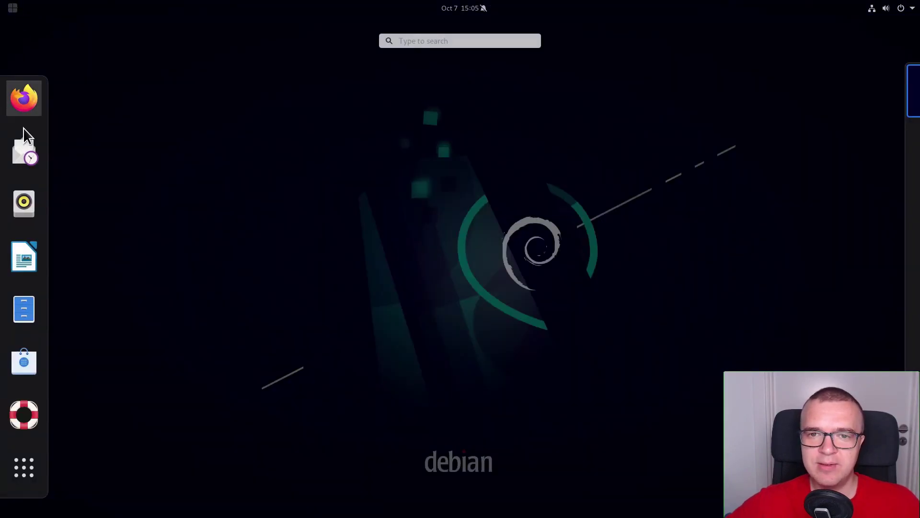
left_click(22, 359)
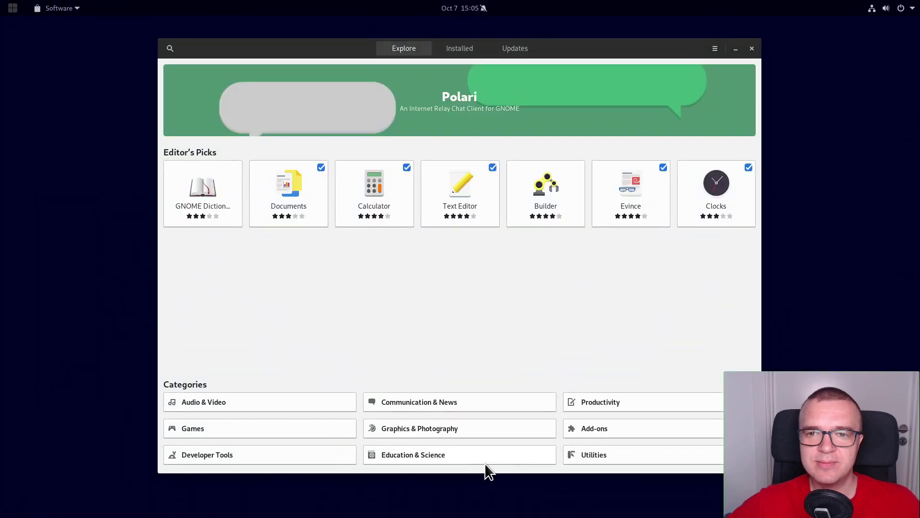
left_click(170, 49)
type("Gnome so")
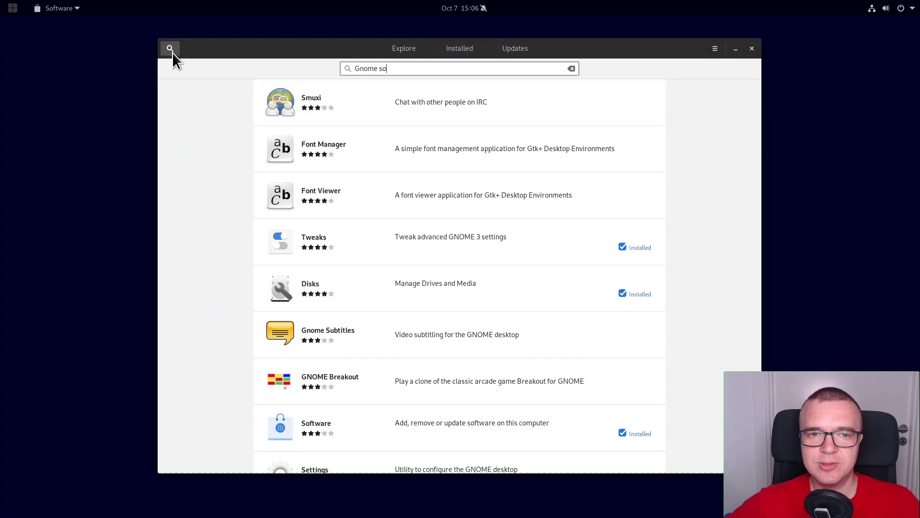
type("ftware")
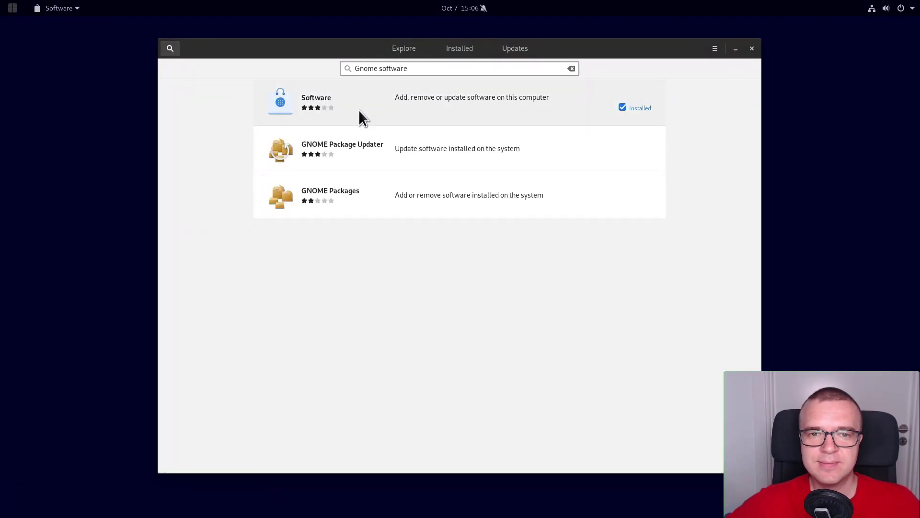
left_click(360, 117)
Step: Tick the Snap Support add-on and authenticate with the account password
scroll(386, 199, "down", 8)
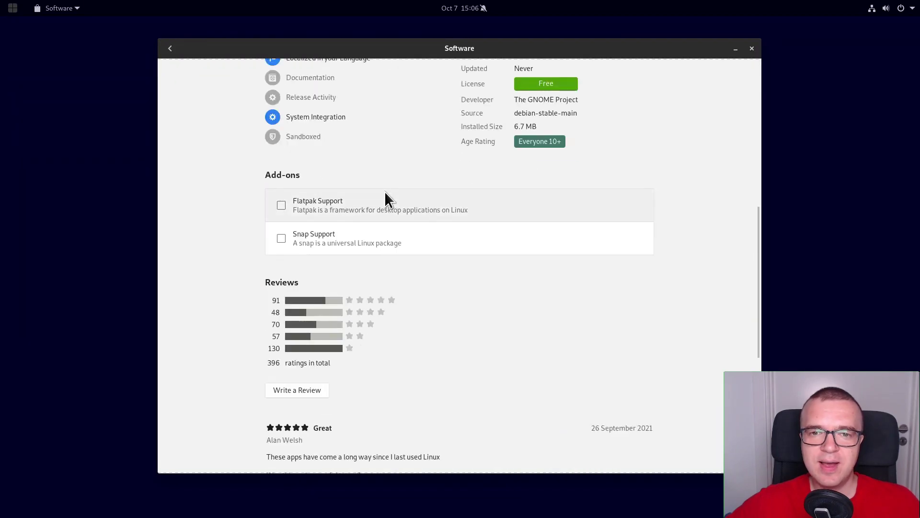
left_click(281, 238)
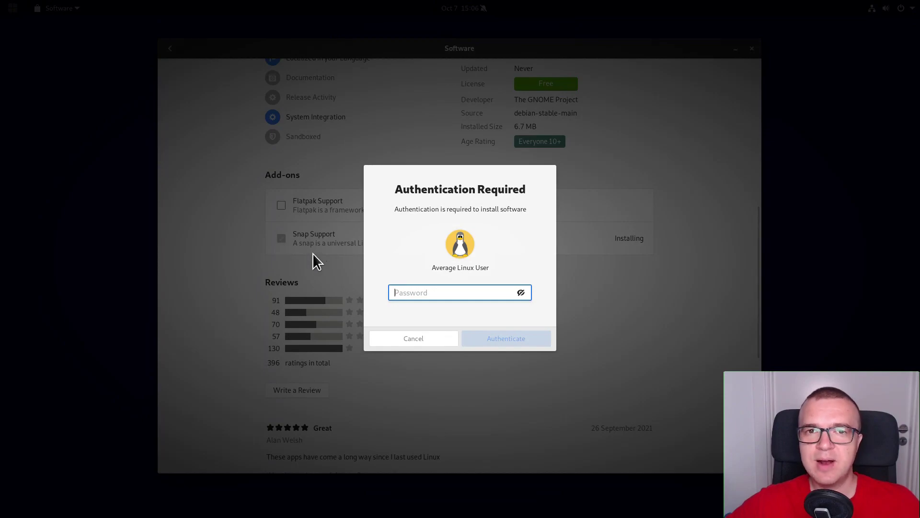
type("•••••")
key("Return")
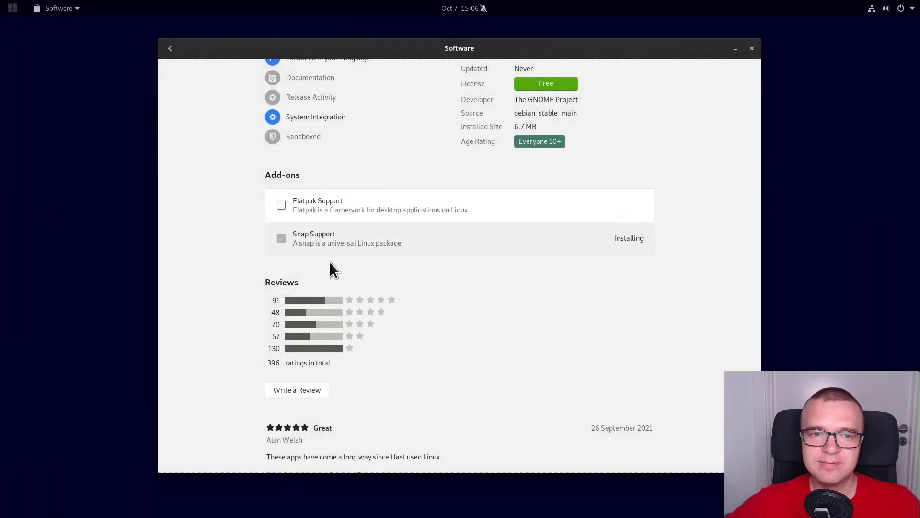
left_click(751, 48)
Step: Search GNOME Software for kdenlive and view its Snap Store channels in the Source list
left_click(19, 13)
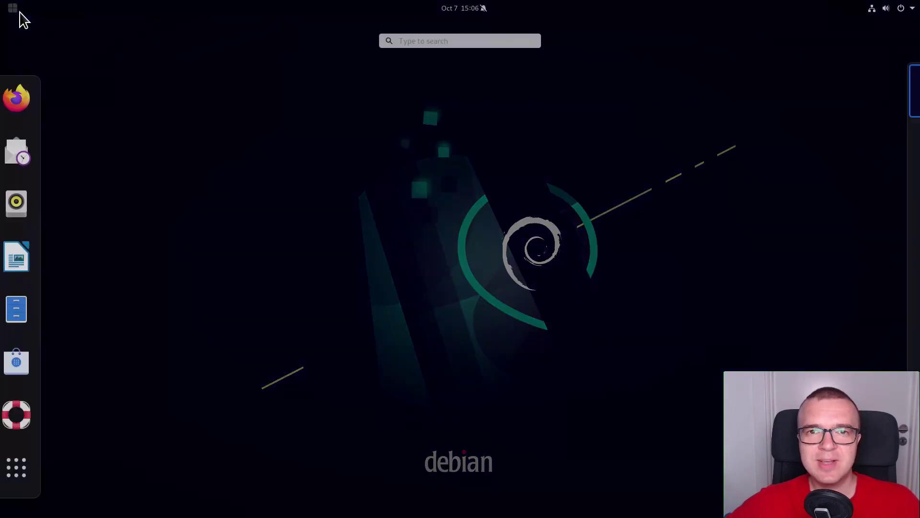
left_click(22, 354)
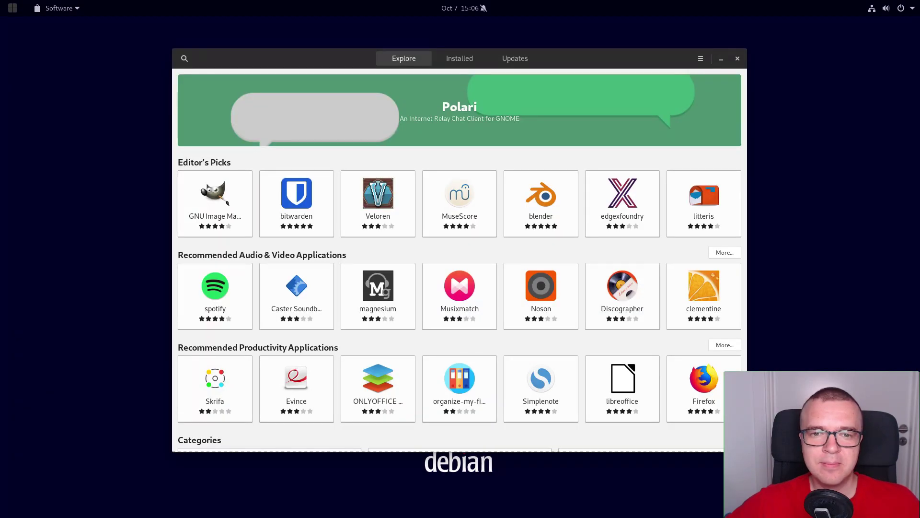
left_click(185, 58)
type("kdenlive")
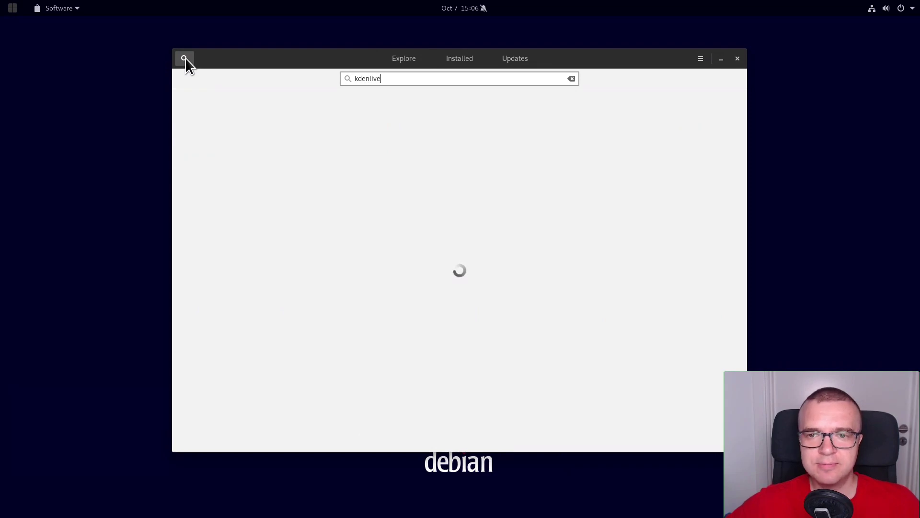
left_click(350, 106)
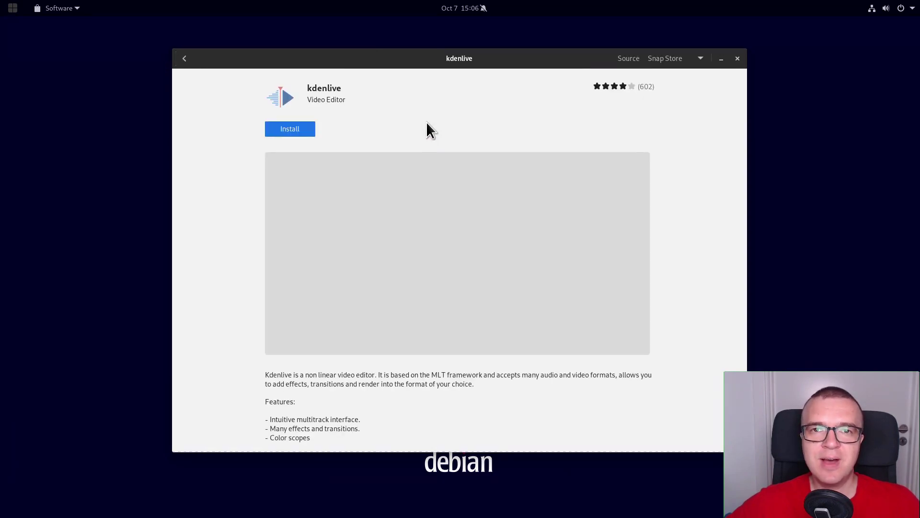
left_click(682, 58)
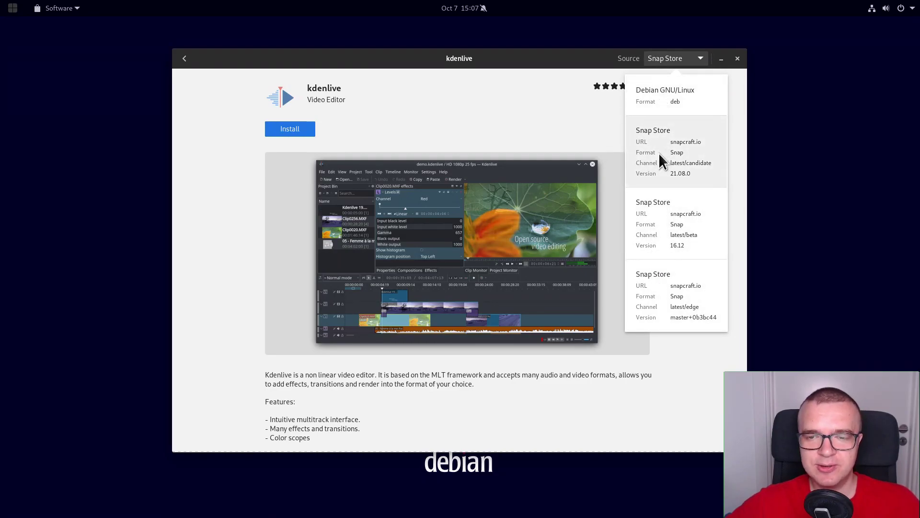
left_click(564, 105)
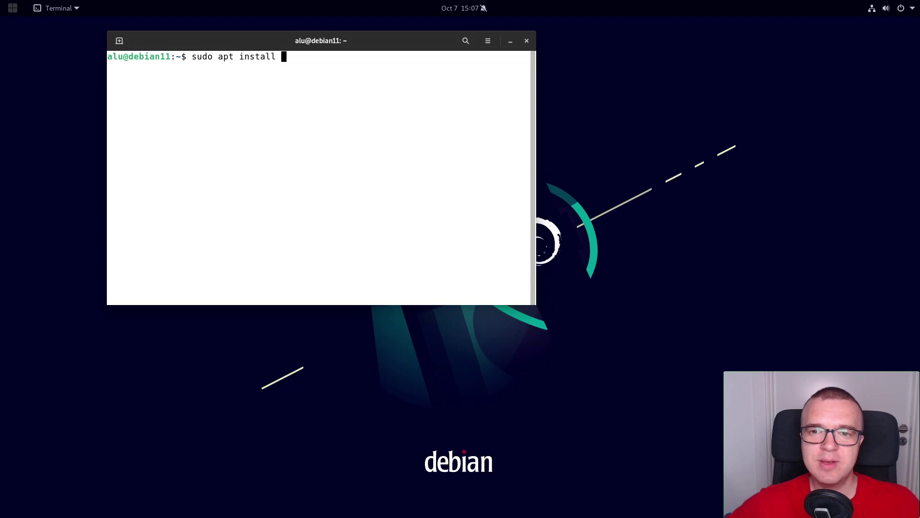
Step: Install TLP with 'sudo apt install tlp', entering the sudo password
type("tlp")
key("Return")
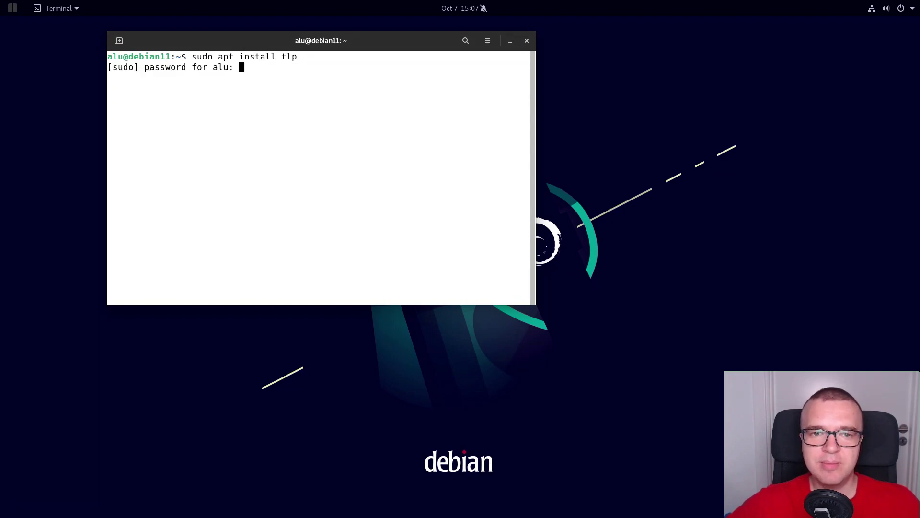
key("Return")
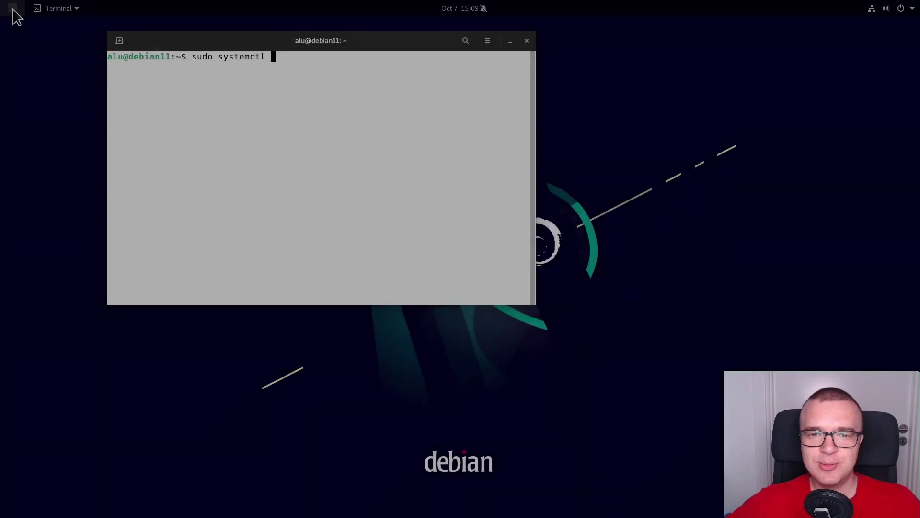
Step: Check the tlp service status, confirm it shows active (exited), and quit the pager
type("sudo systemctl")
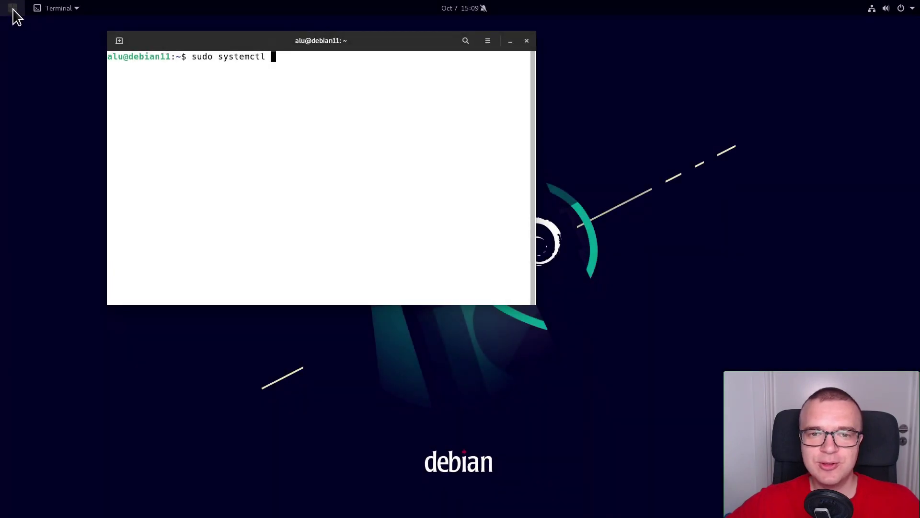
type("tatus tlp")
key("Return")
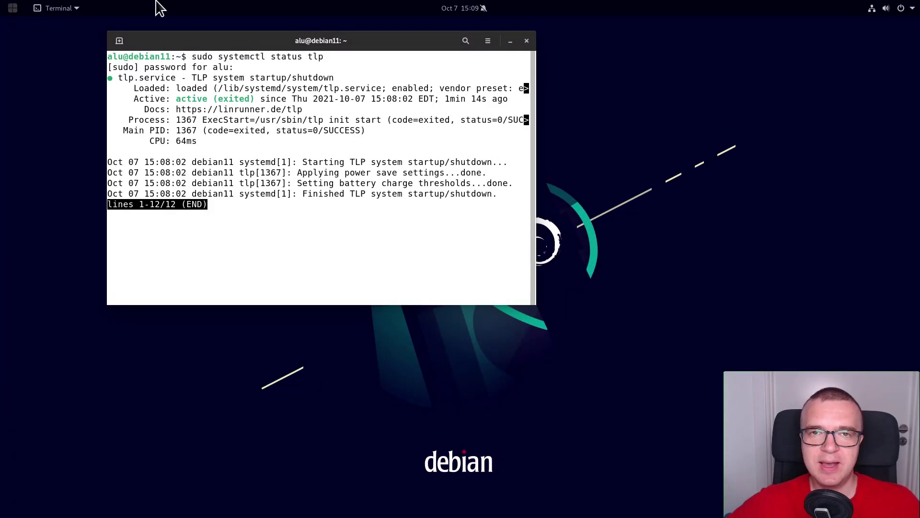
left_click_drag(176, 99, 254, 101)
left_click(297, 243)
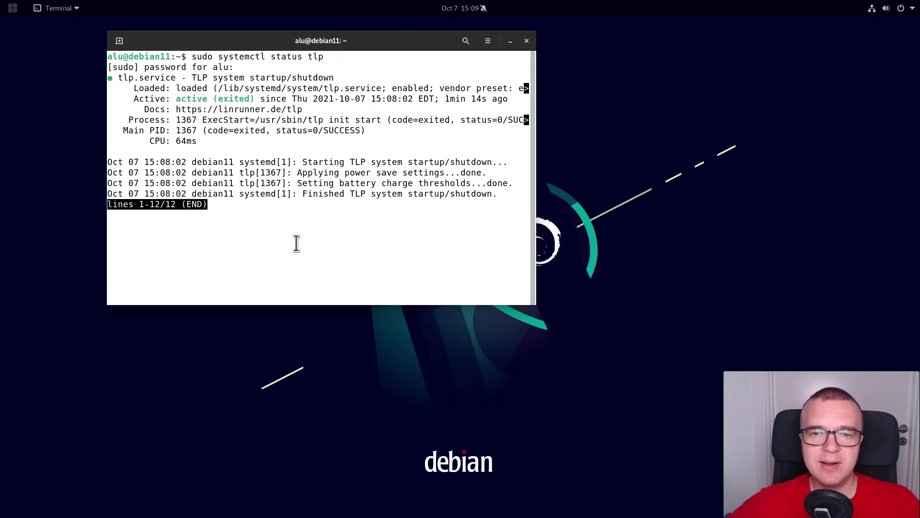
key("q")
left_click(526, 41)
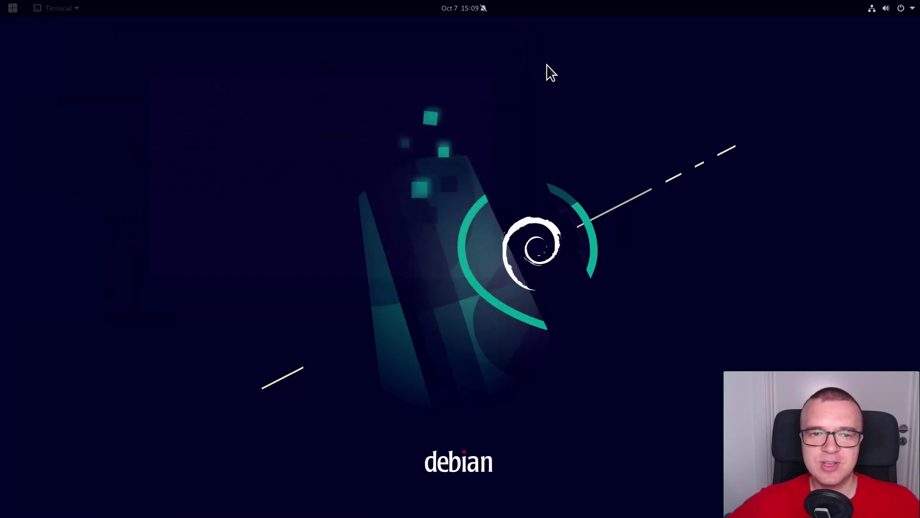